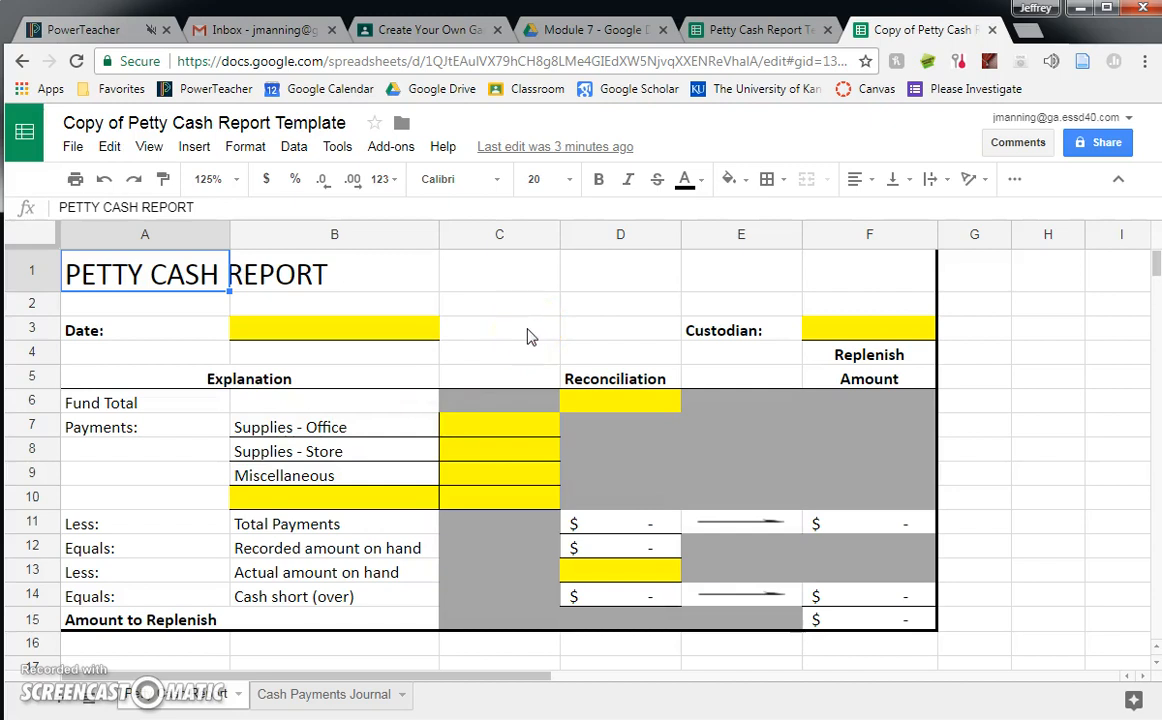
- Look over the blank Cash Payments Journal sheet, then read the Work Together 9-3 problem in Windows Photo Viewer and return to the Petty Cash Report
left_click(310, 700)
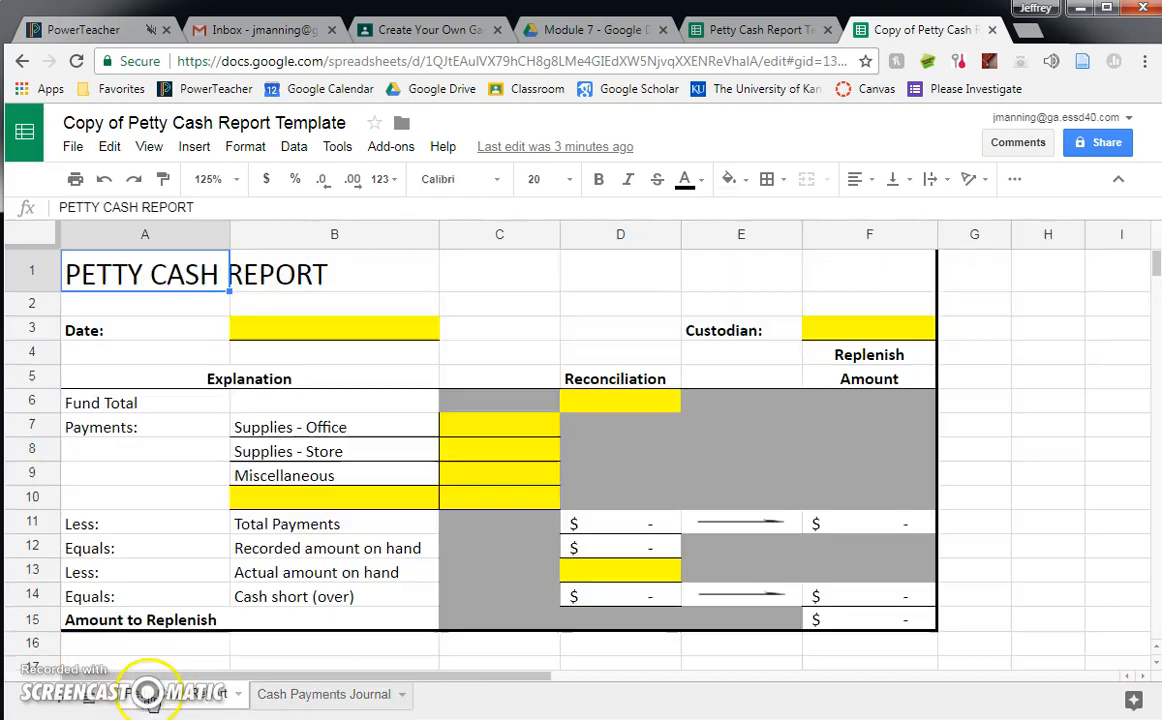
left_click(170, 693)
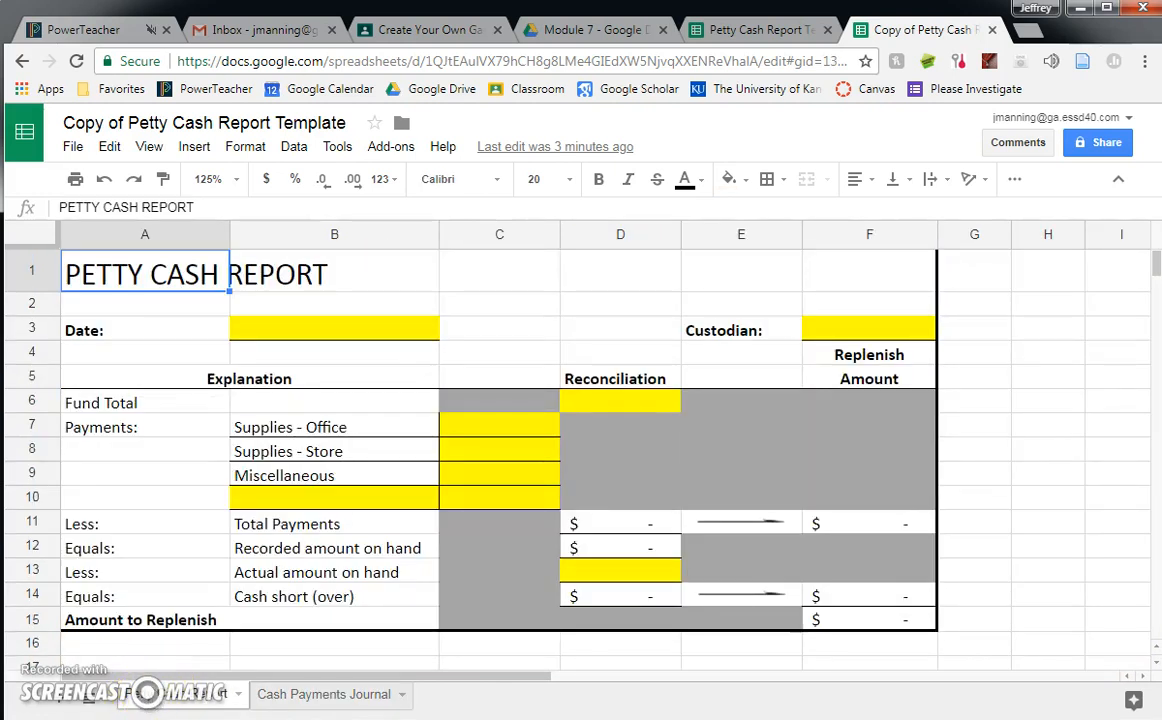
key("alt+Tab")
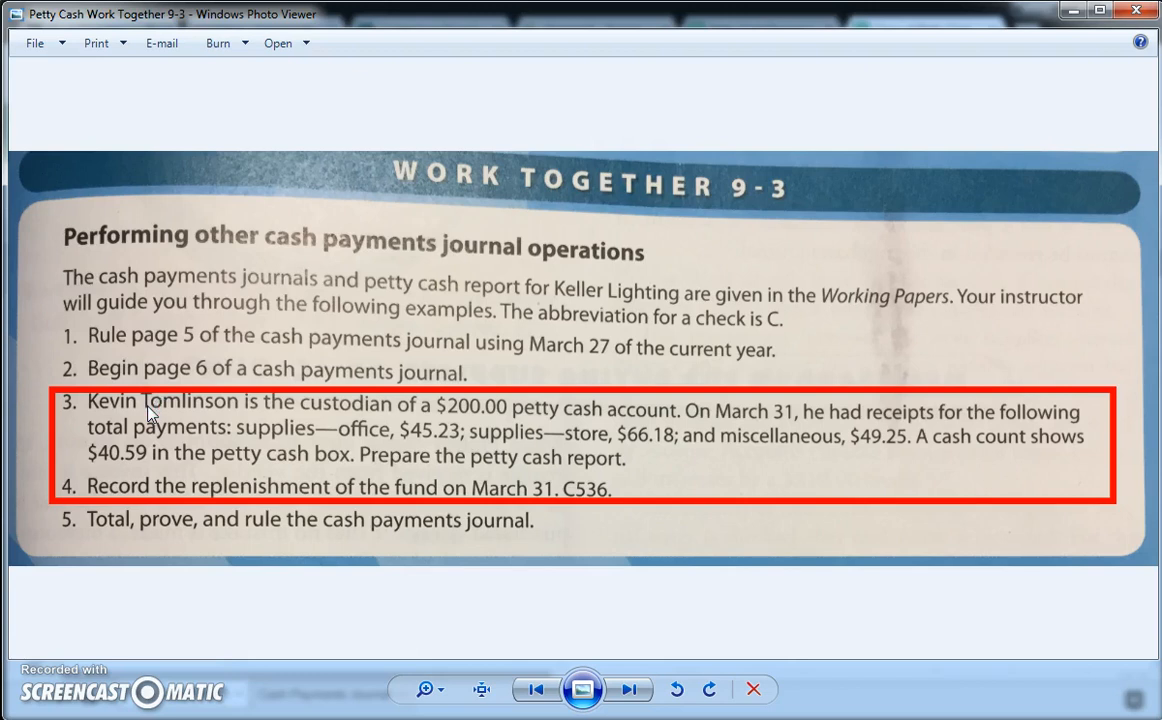
left_click(1072, 10)
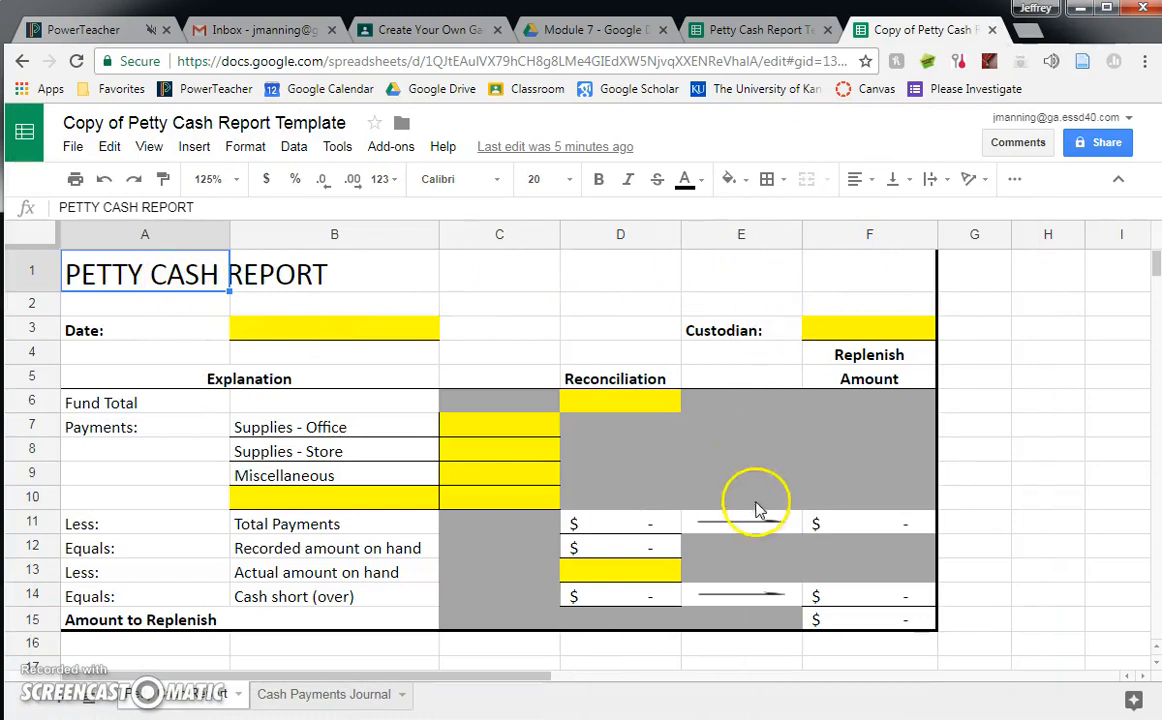
- Check the date in the problem image and enter March 31st, 2018 as the report's date in B3
left_click(326, 335)
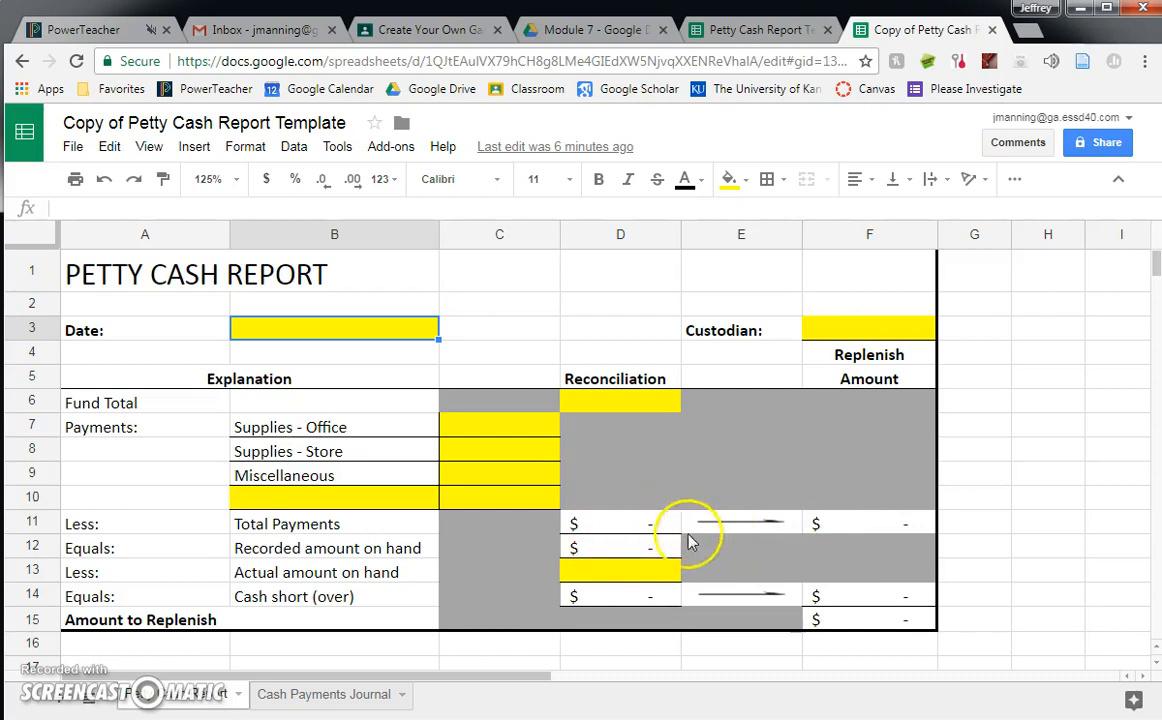
left_click(628, 528)
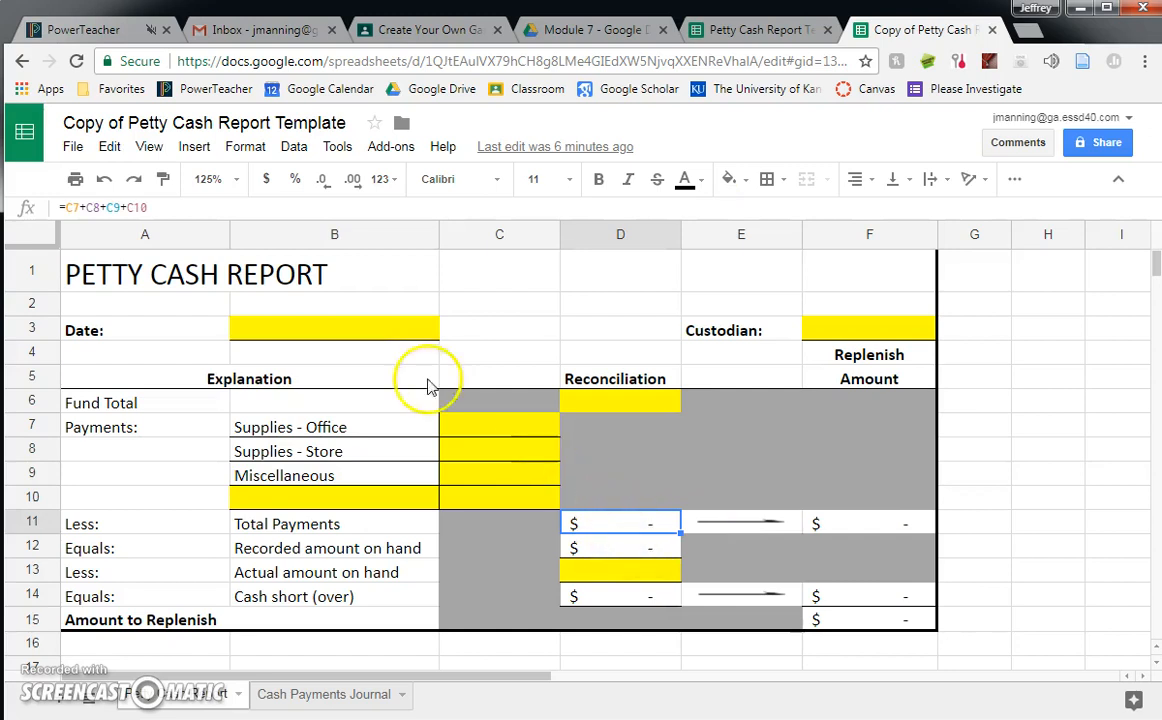
left_click(366, 340)
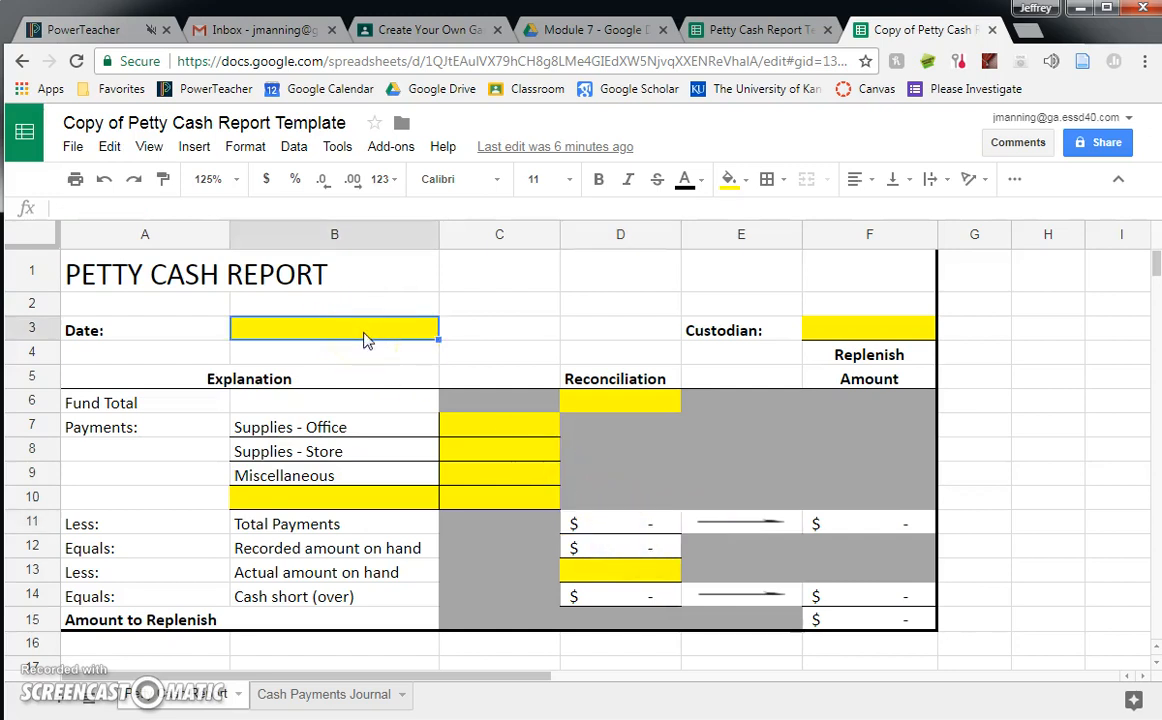
left_click(262, 719)
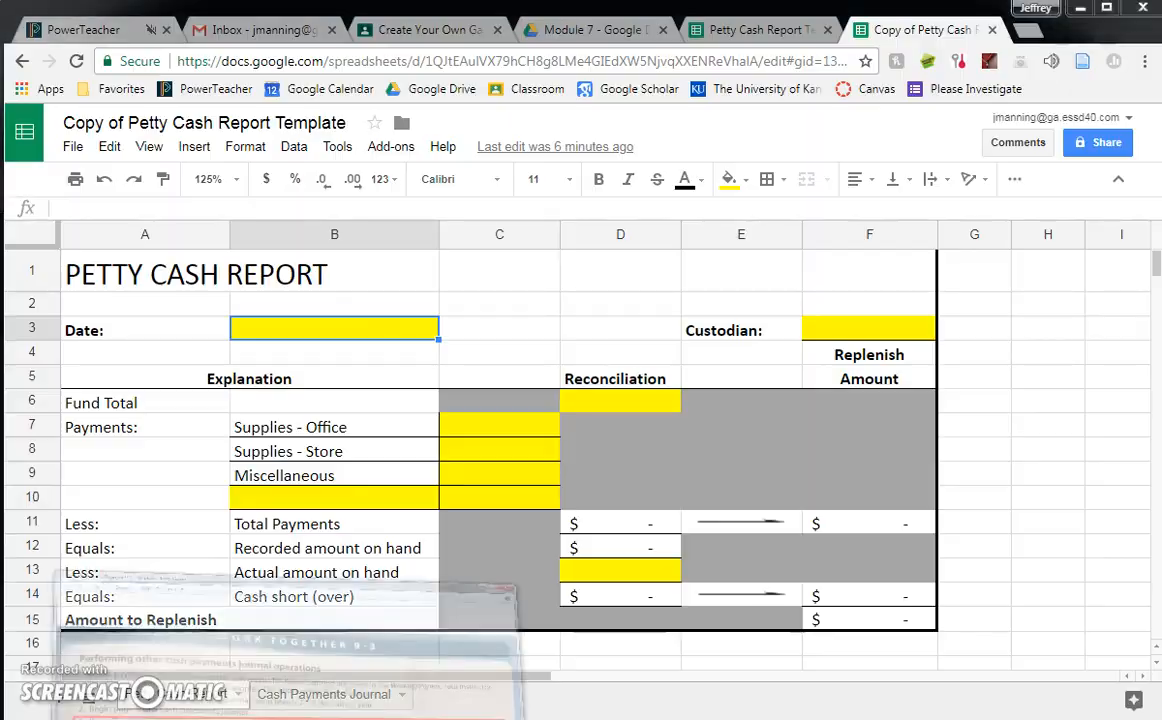
left_click(1072, 10)
type("March 31")
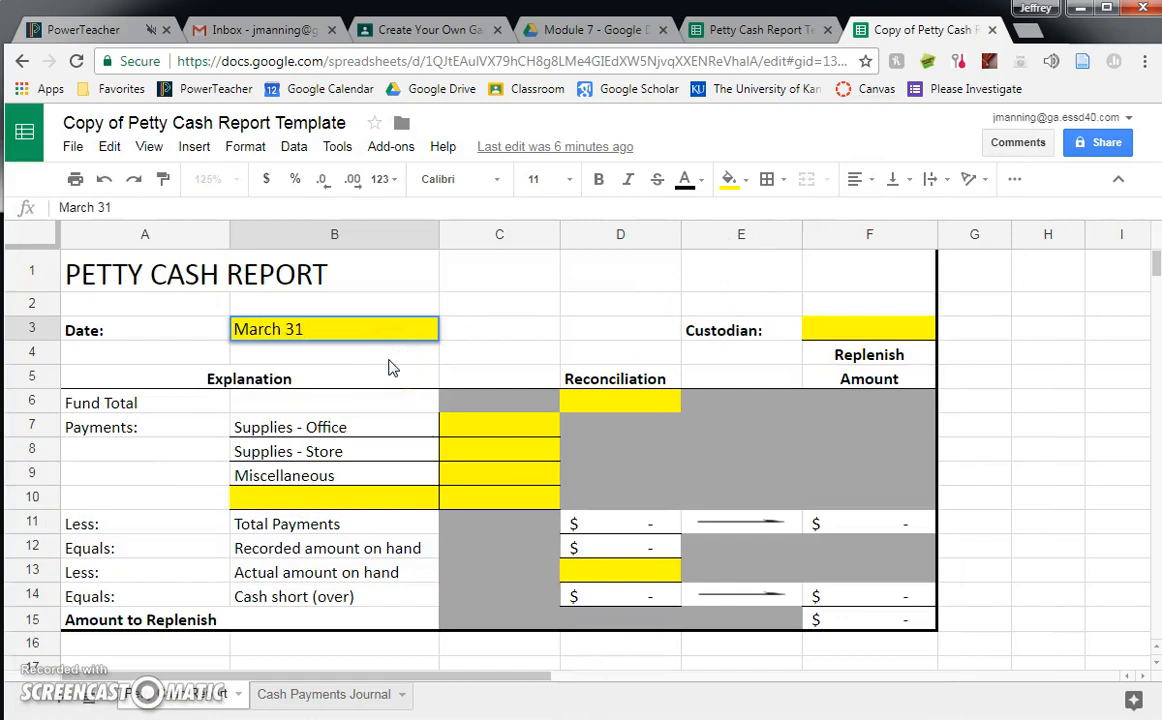
type("st, 2018")
- Enter the custodian's full name in the report's Custodian cell, F3
left_click(824, 316)
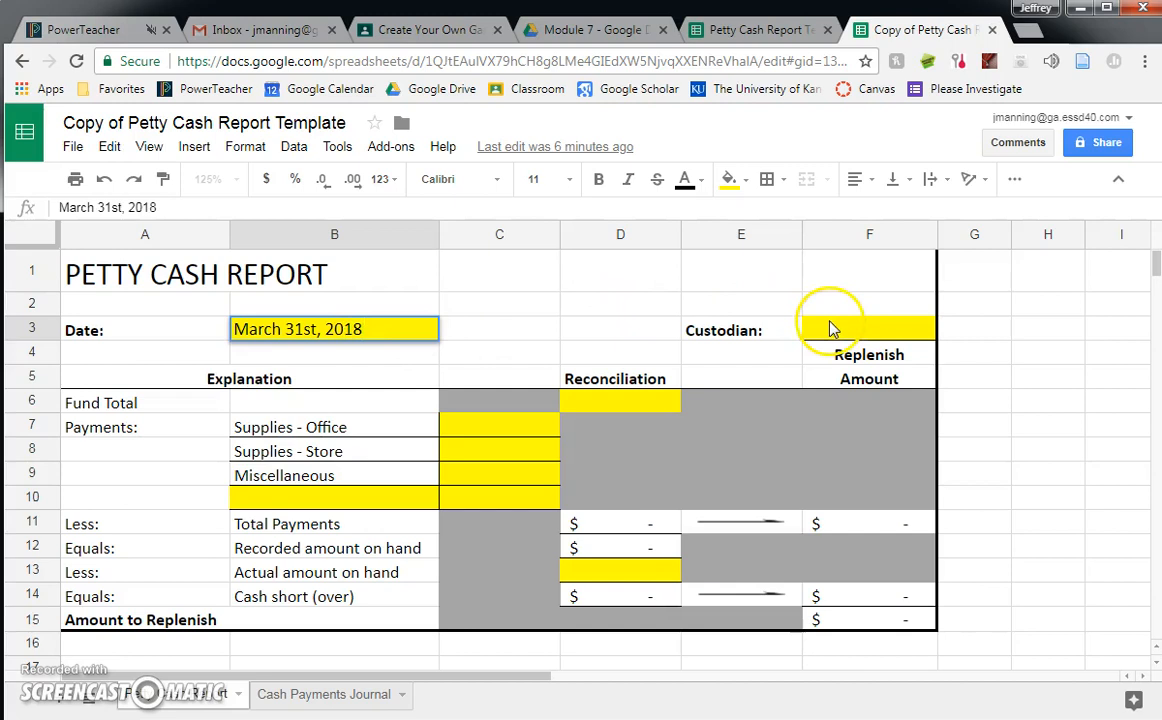
type("Ke")
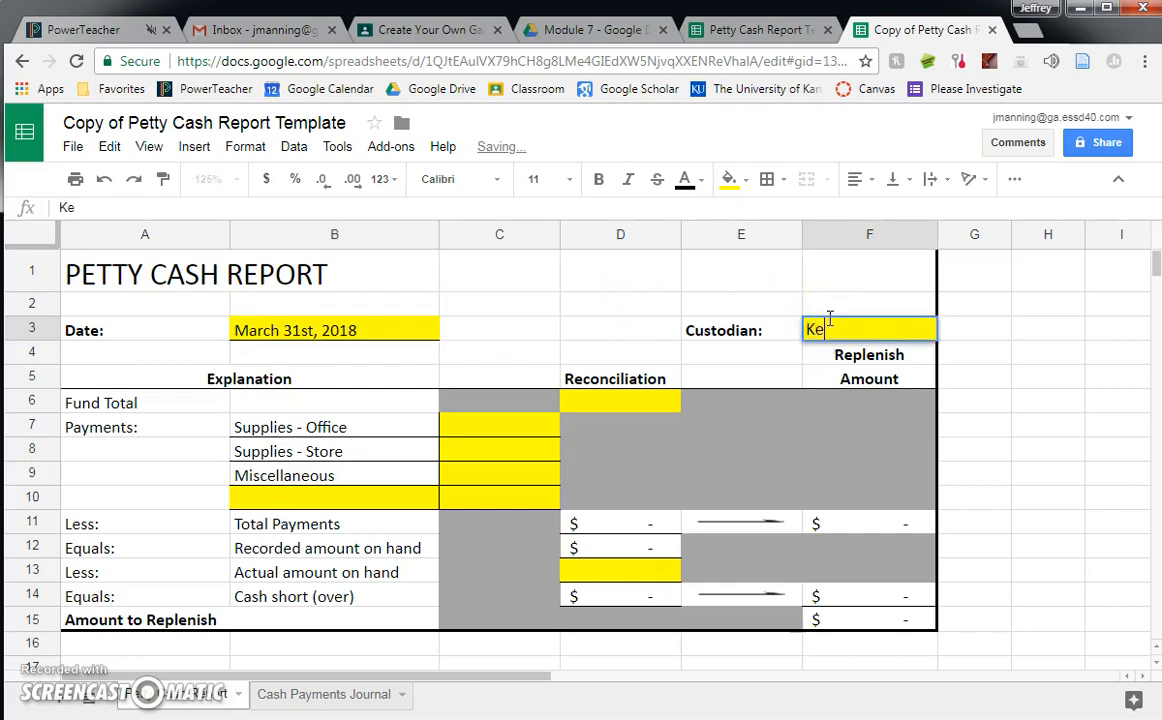
type("vin Tomlinson")
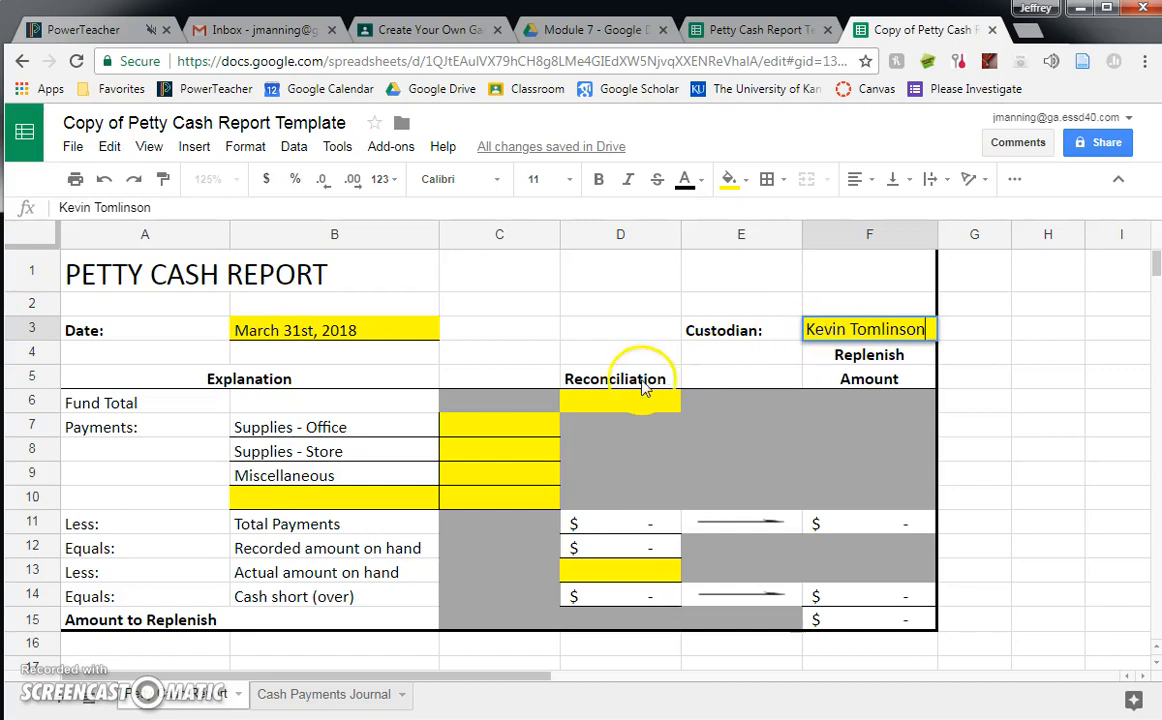
- Look up the petty cash account size in the problem image and enter 200 as the Fund Total in D6
left_click(578, 403)
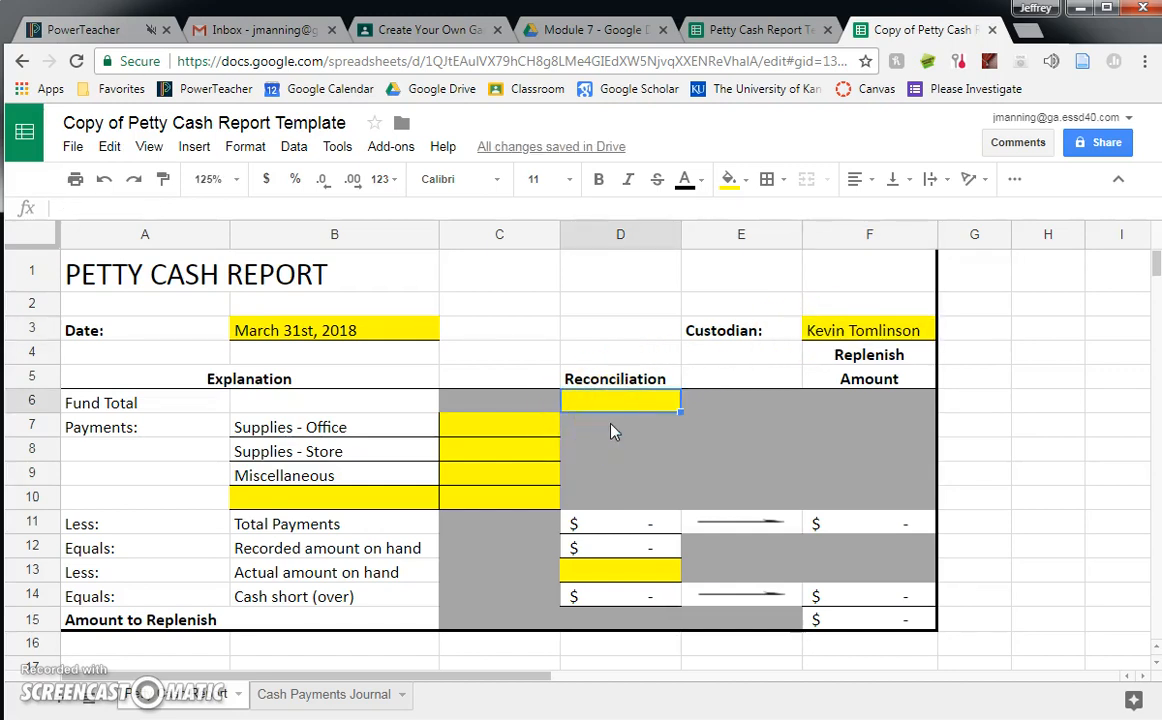
left_click(320, 718)
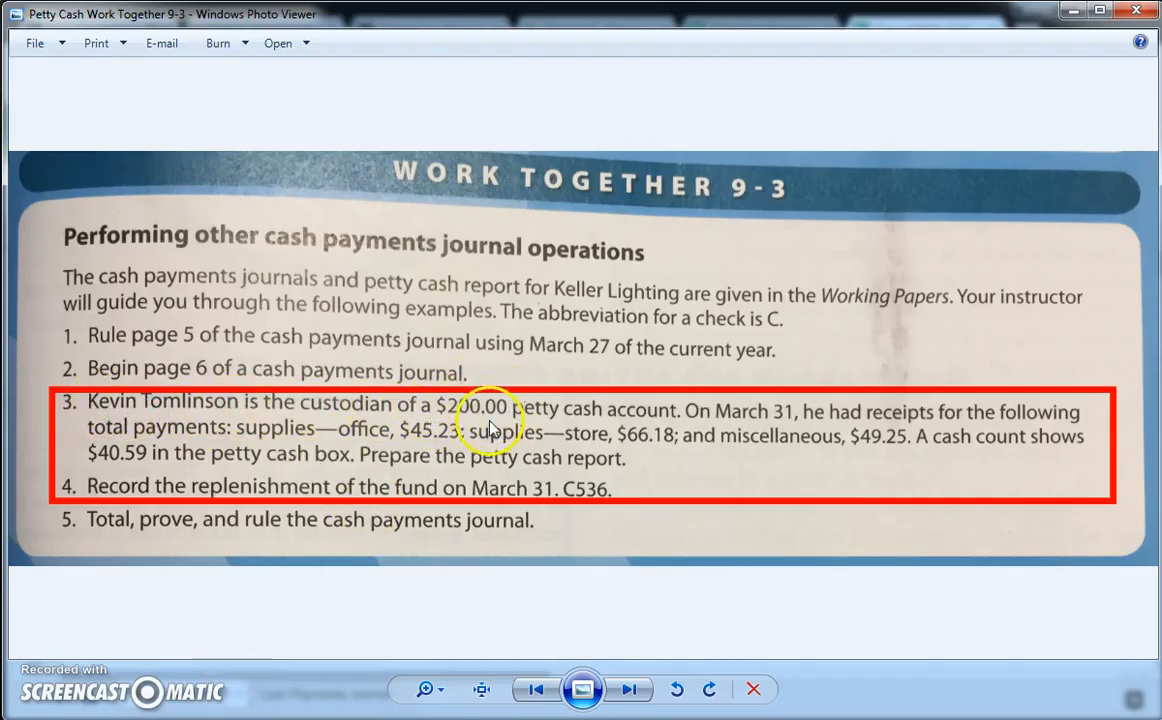
left_click(1071, 14)
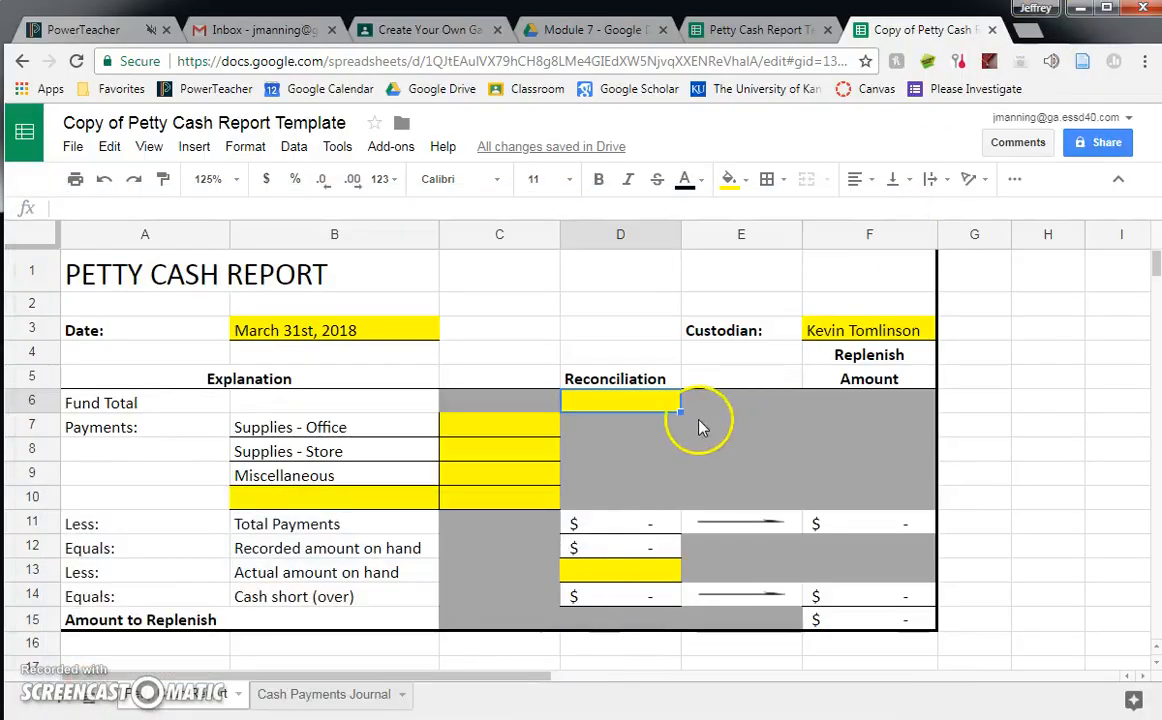
type("200")
key("Return")
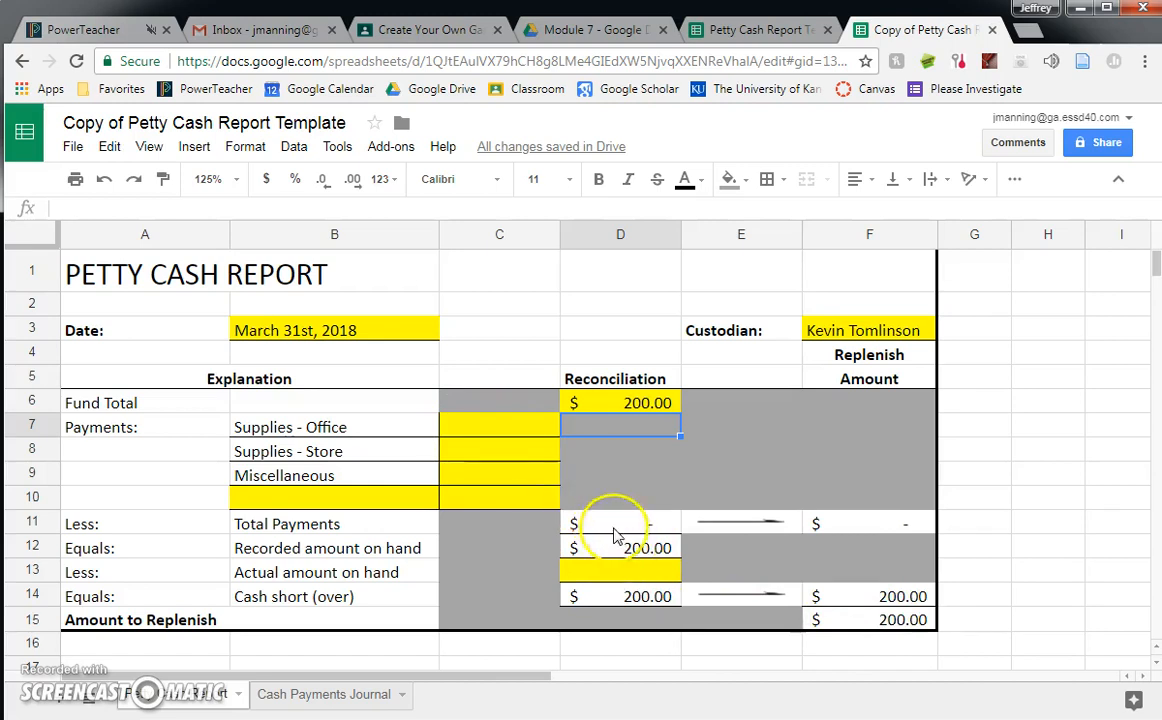
- Look up the office supplies payment in the problem image and enter 45.23 for Supplies - Office in C7
left_click(455, 428)
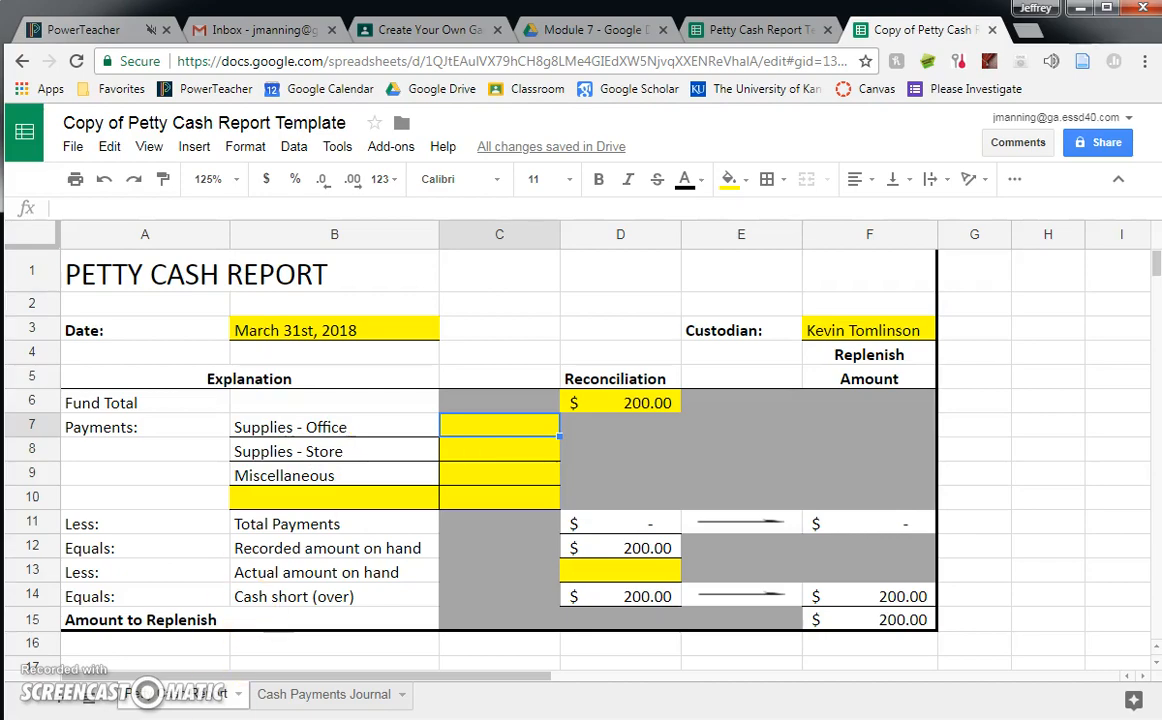
left_click(285, 718)
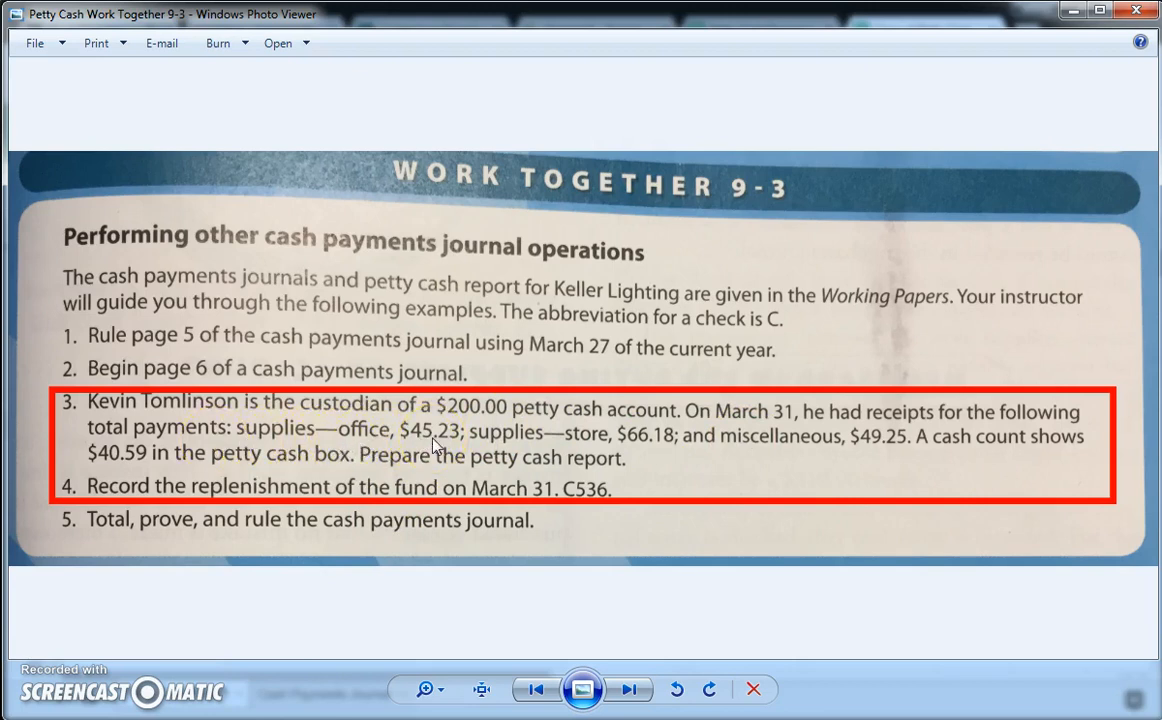
left_click(1068, 11)
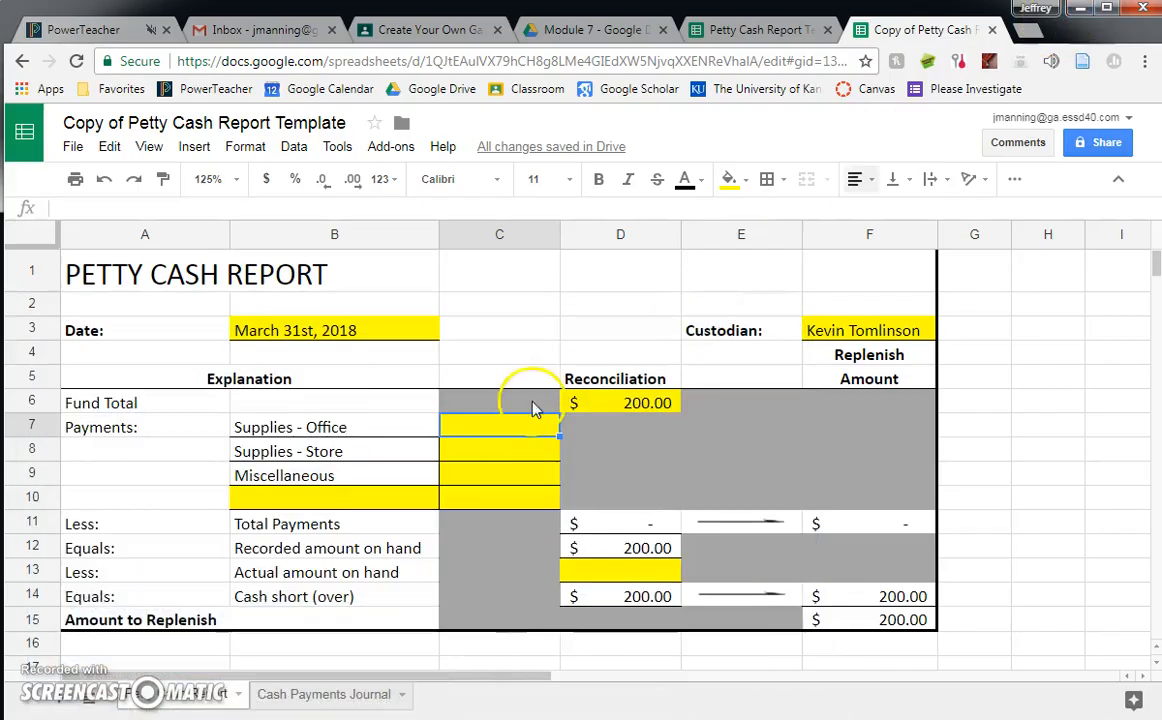
type("45.23")
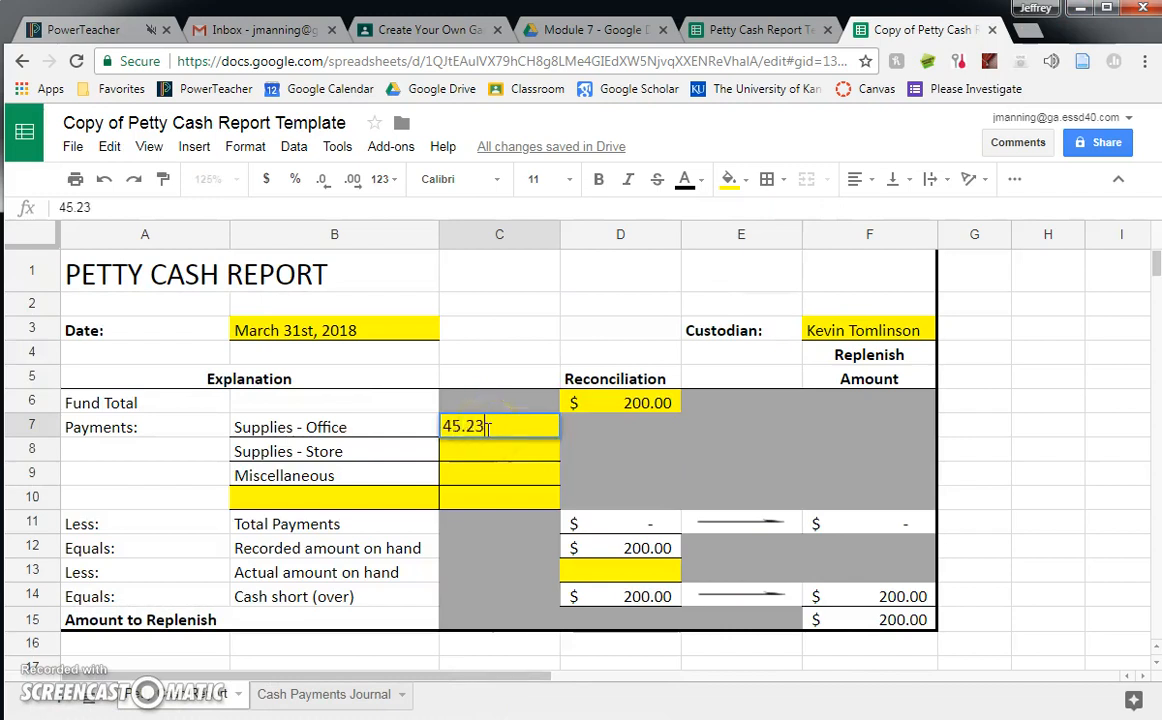
key("Return")
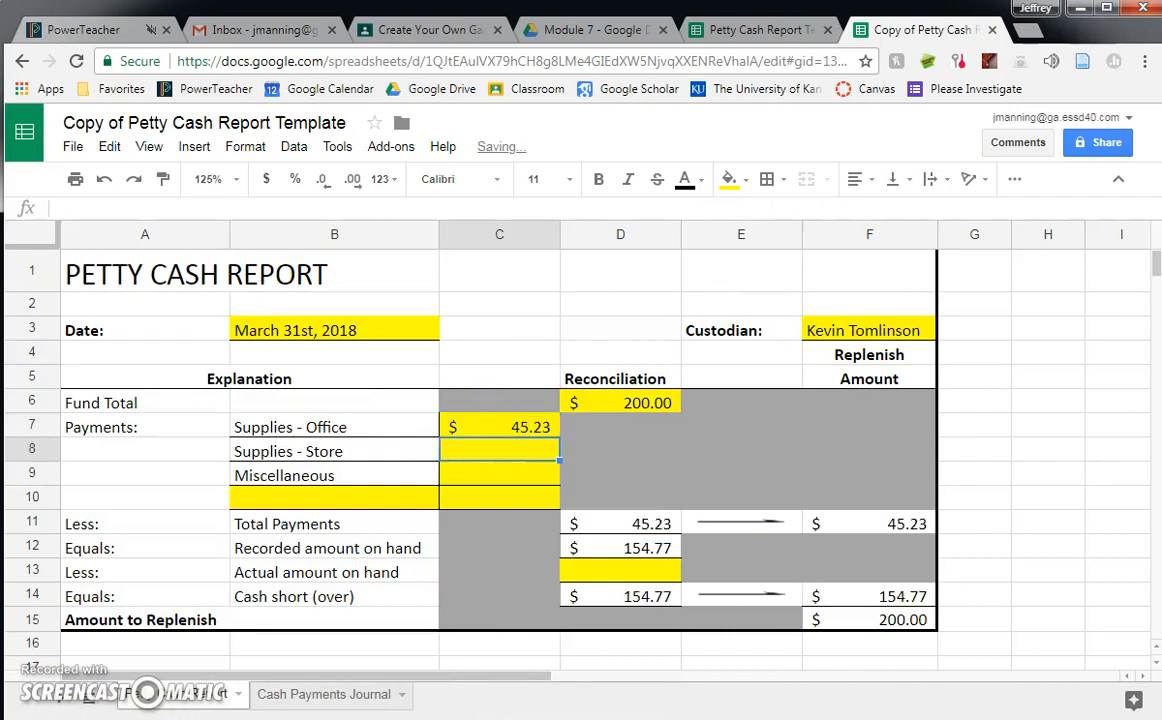
- Look up the store supplies payment in the problem image and enter 66.18 for Supplies - Store in C8
left_click(368, 655)
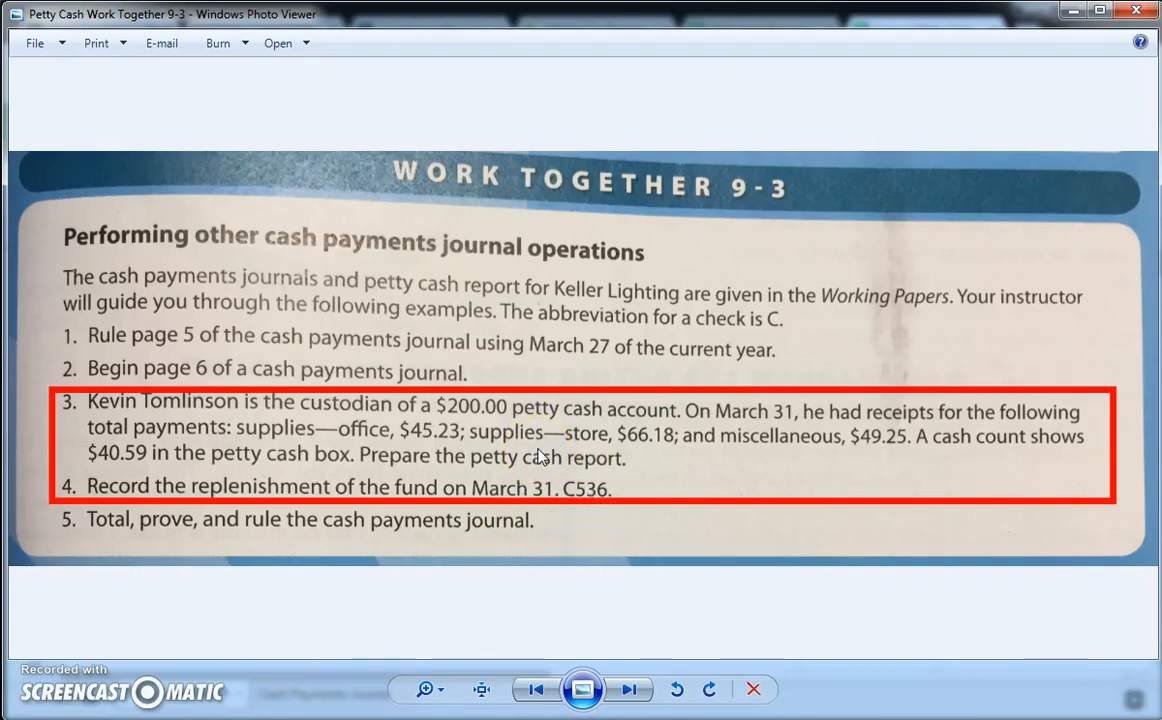
left_click(1072, 10)
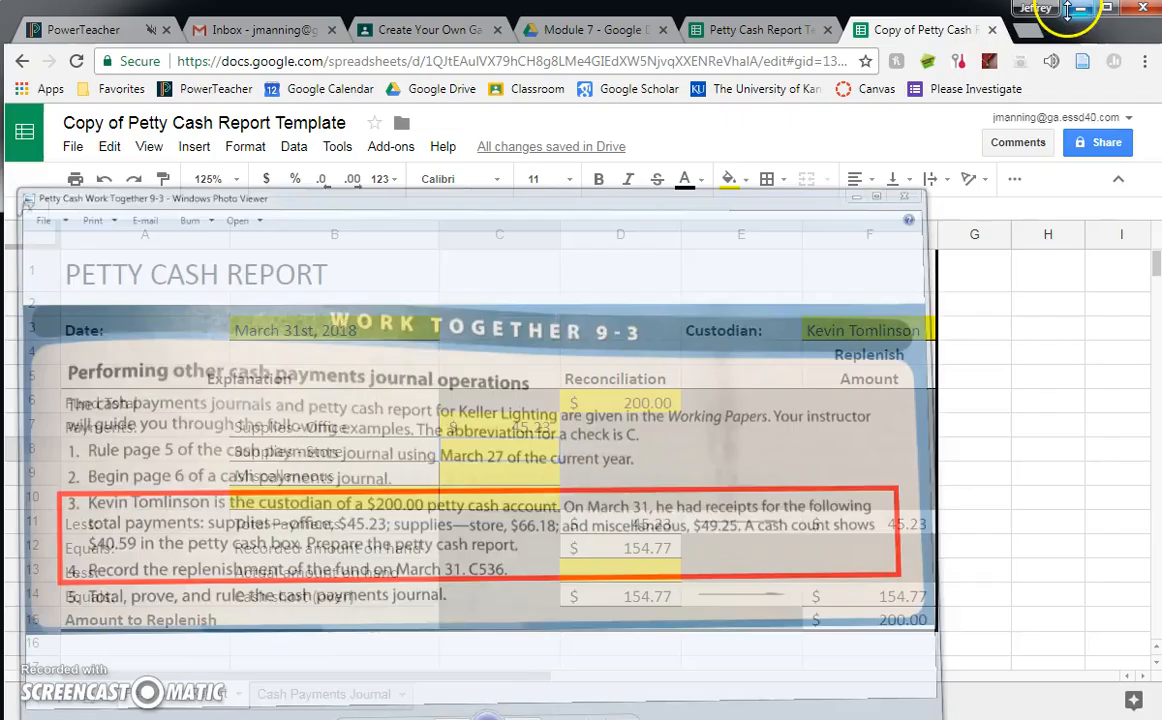
type("66.18")
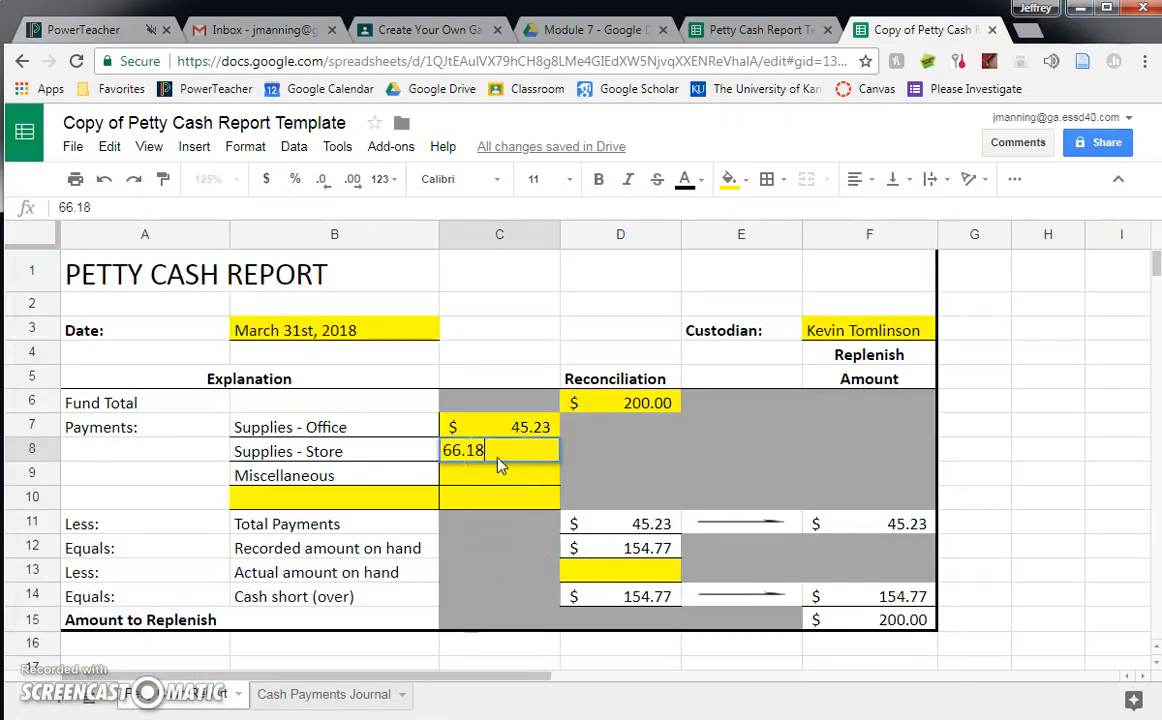
key("Return")
- Look up the miscellaneous payment in the problem image and enter 49.25 for Miscellaneous in C9
left_click(273, 719)
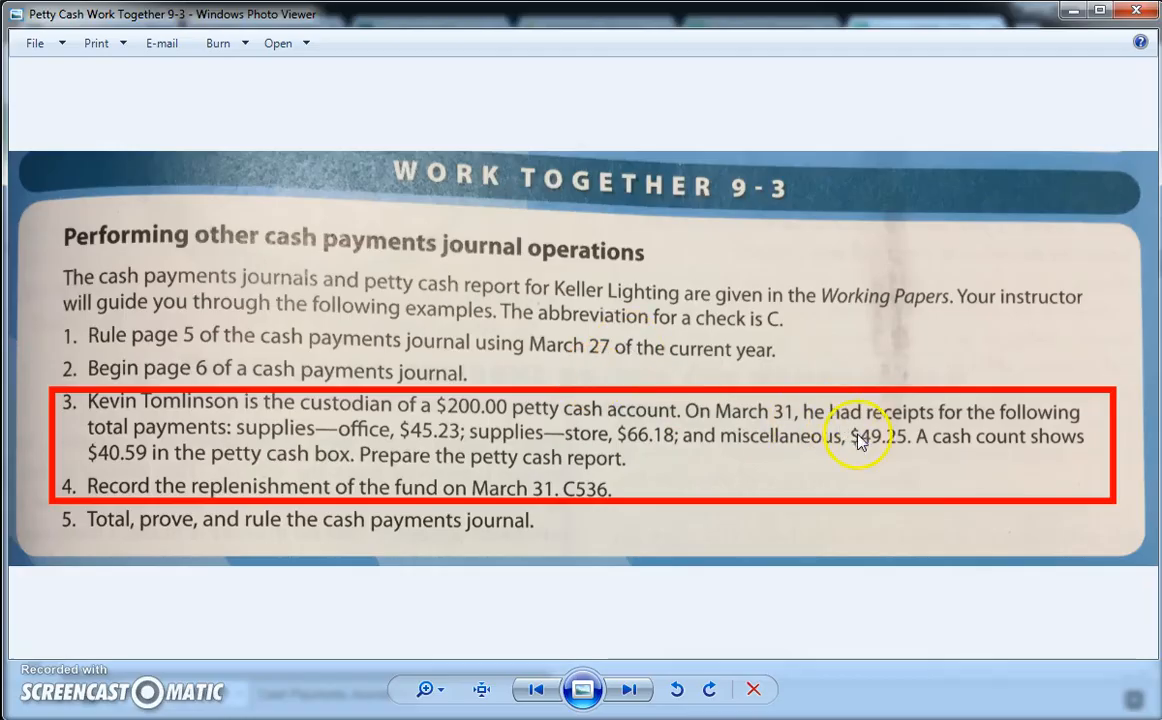
left_click(1071, 11)
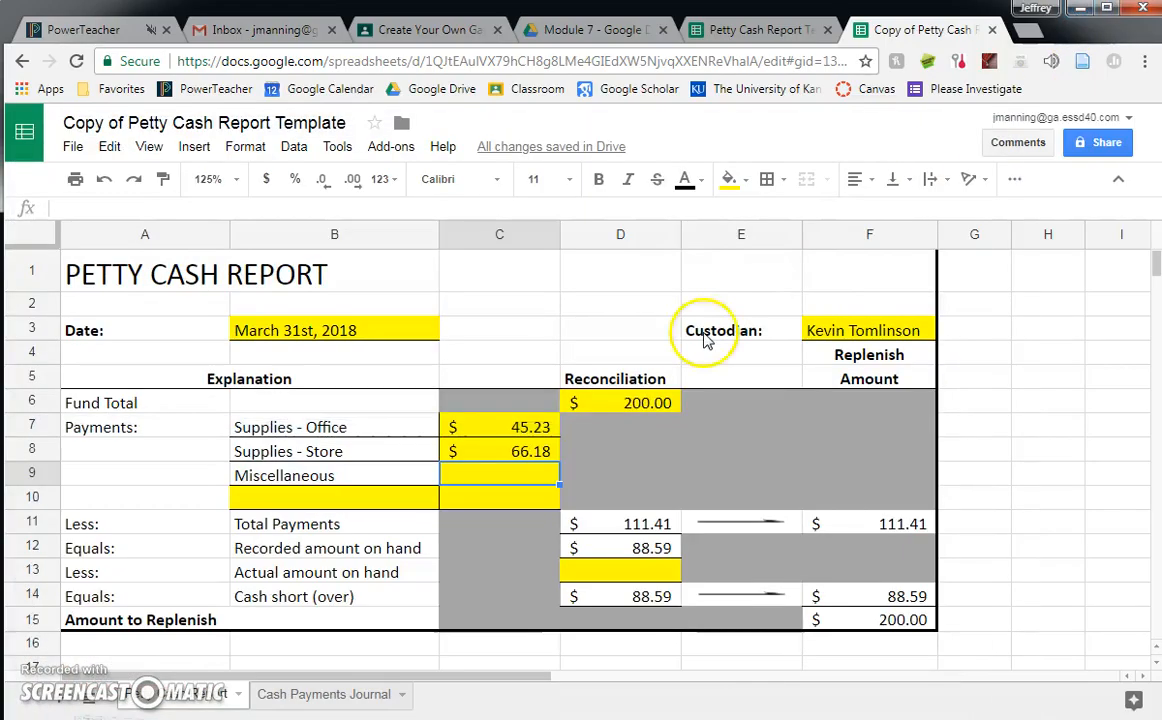
type("49.25")
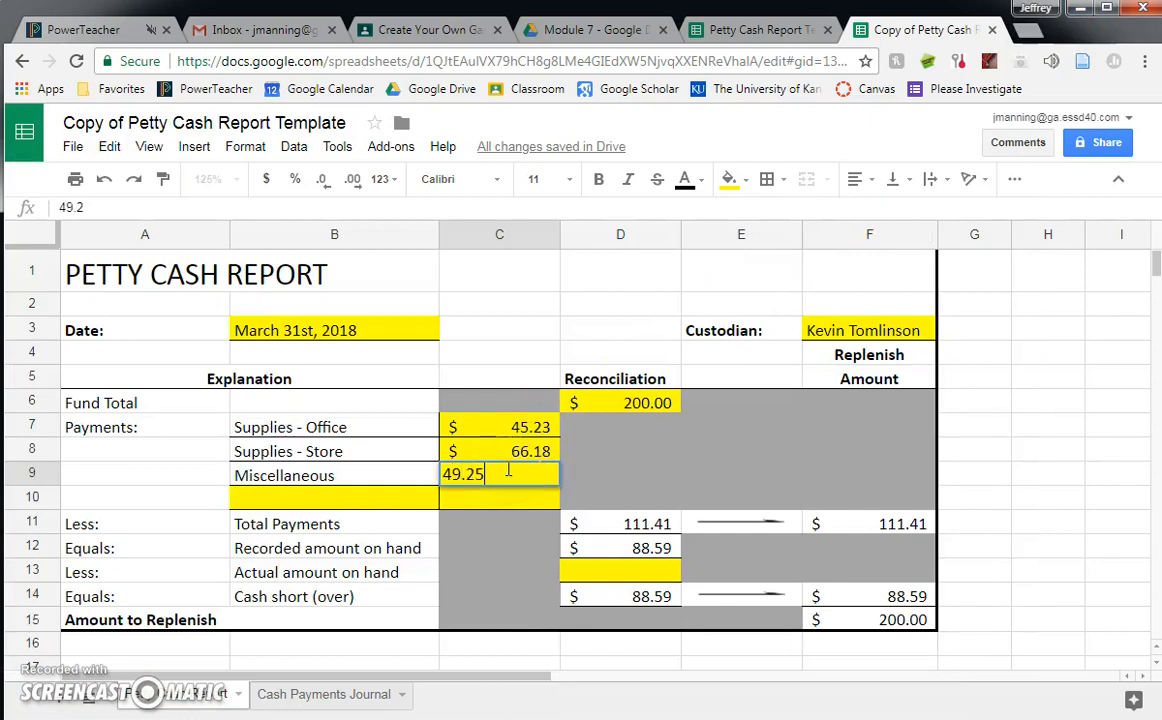
key("Return")
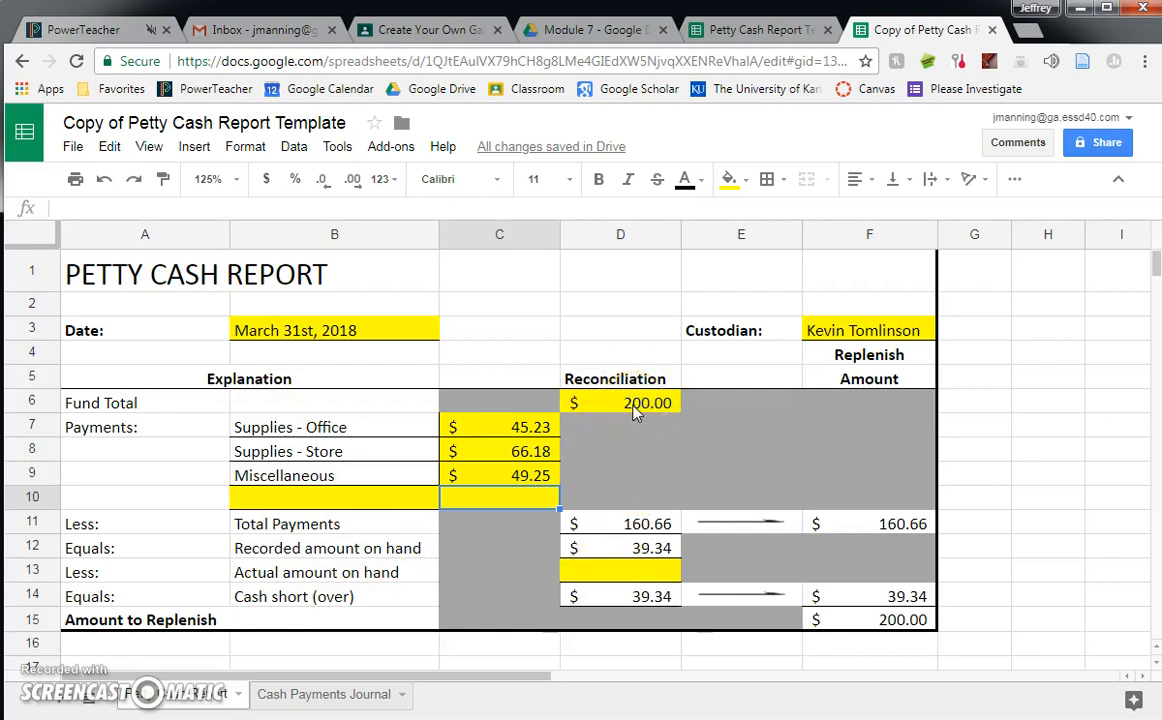
- Check the recorded amount's formula, look up the cash count in the problem image, and enter 40.59 as the Actual amount on hand in D13
left_click(610, 548)
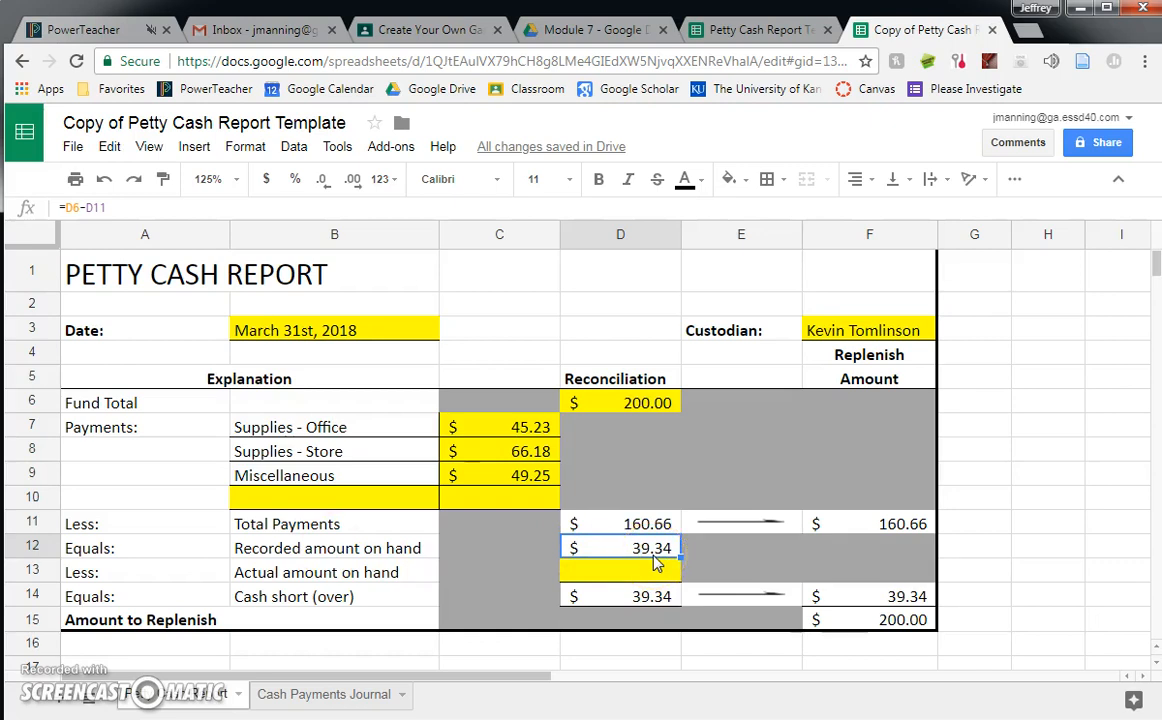
left_click(617, 578)
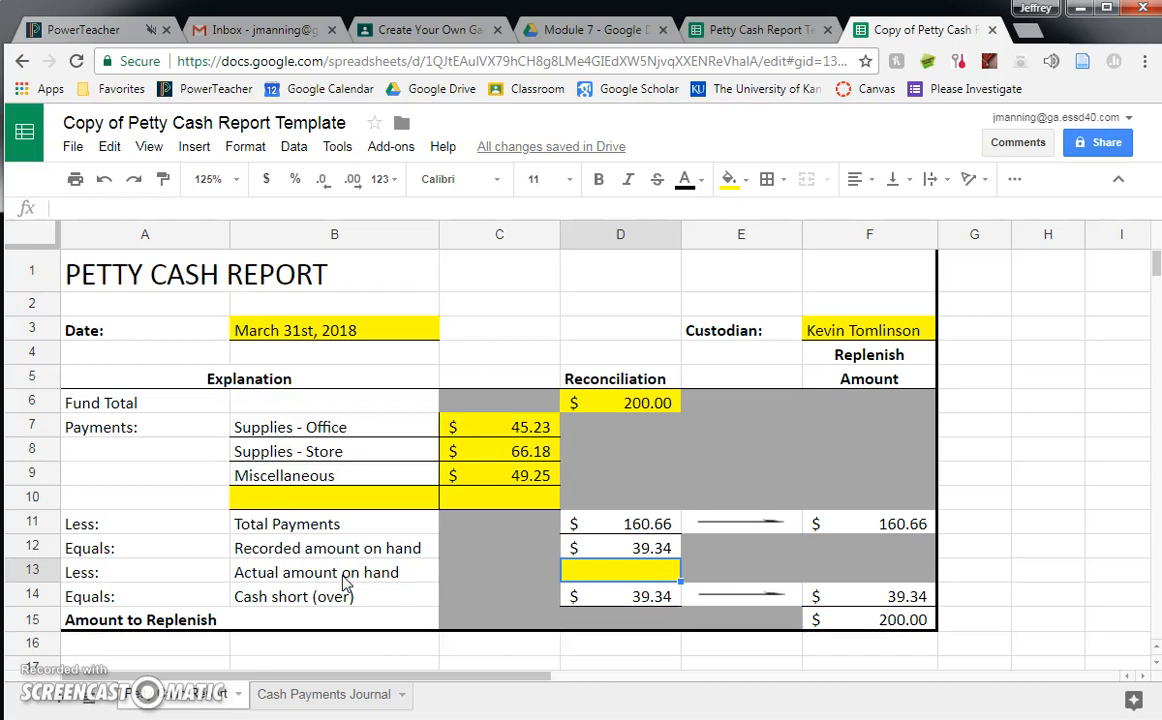
key("alt+Tab")
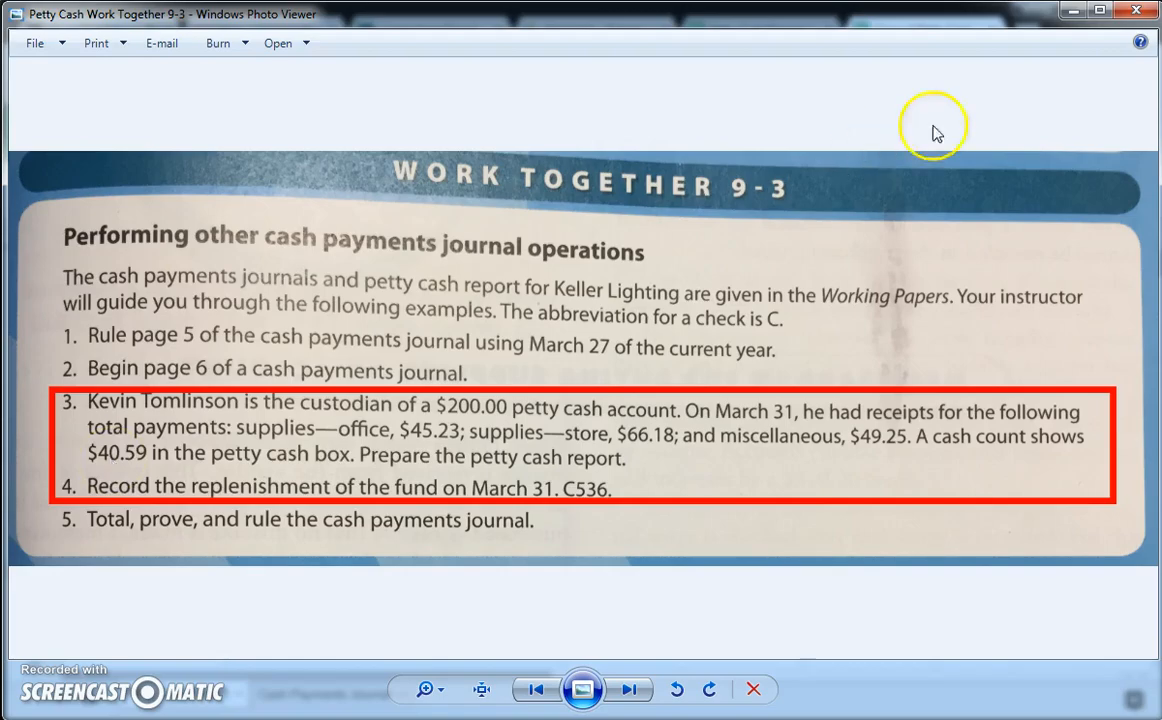
left_click(1071, 11)
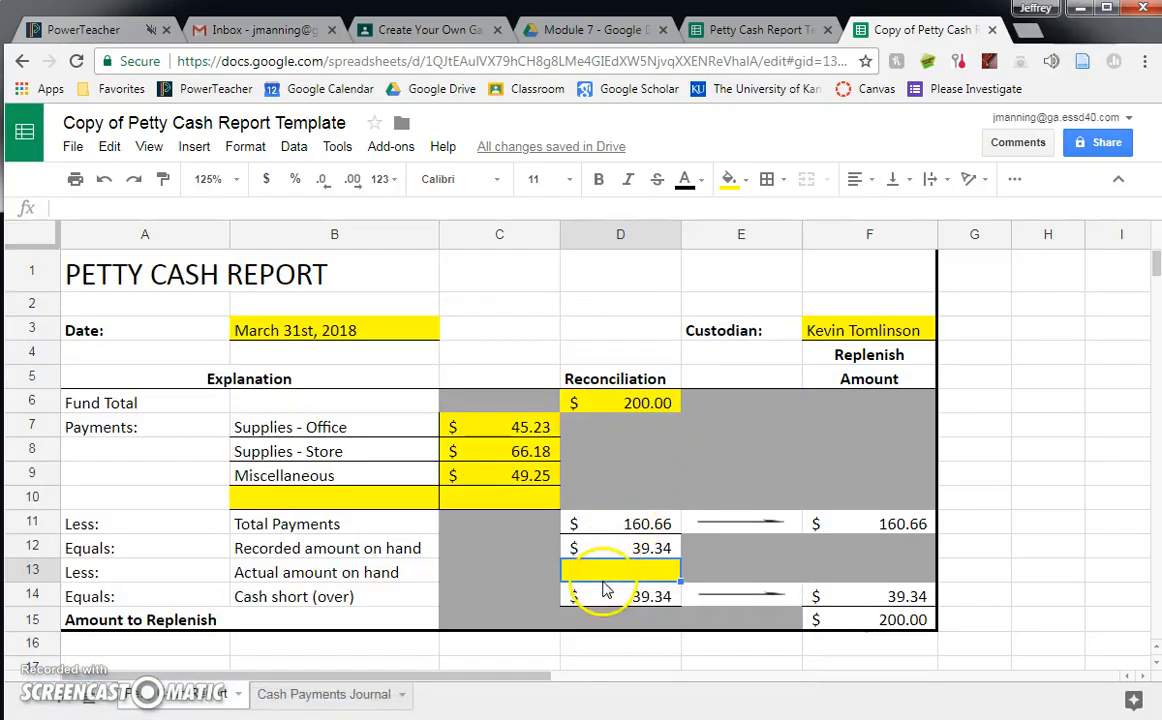
type("40.59")
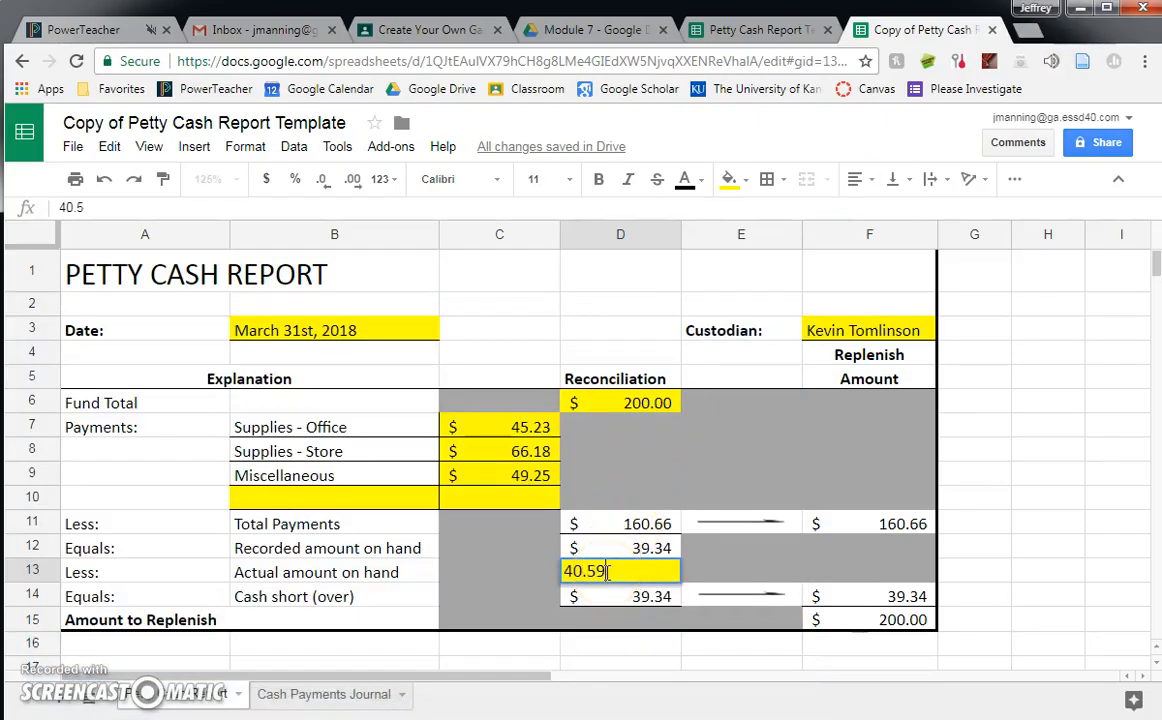
key("Return")
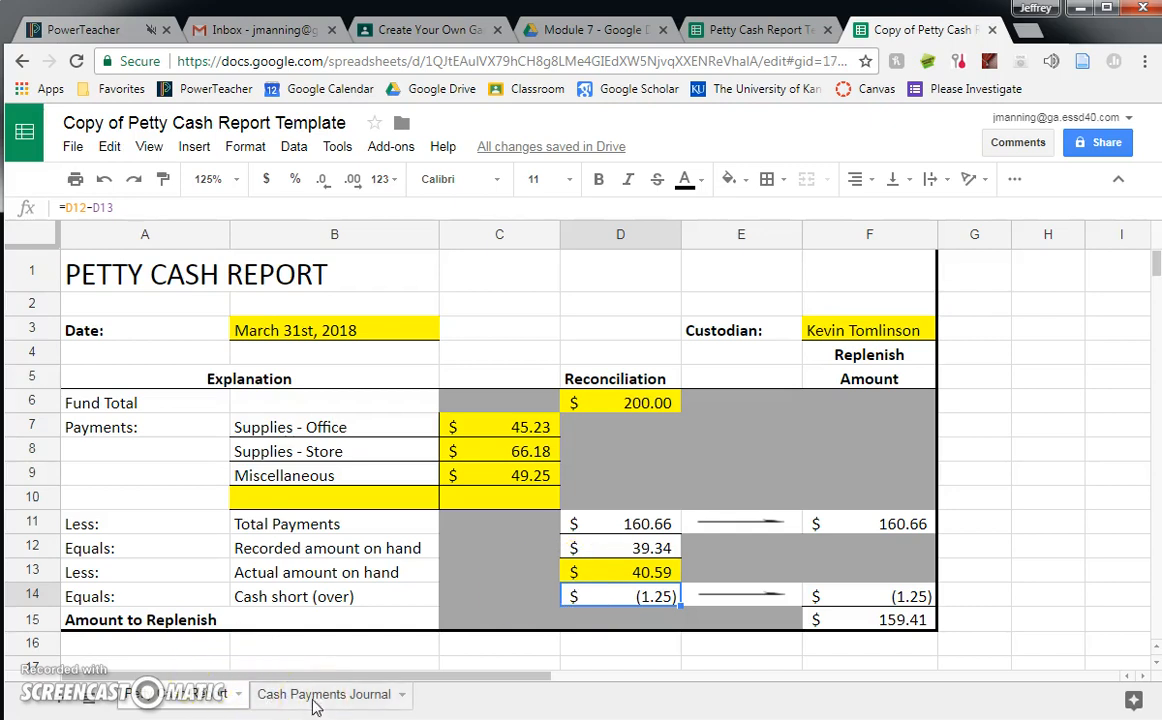
- Date the first line of the cash payments journal Mar 31 in row 7
left_click(313, 705)
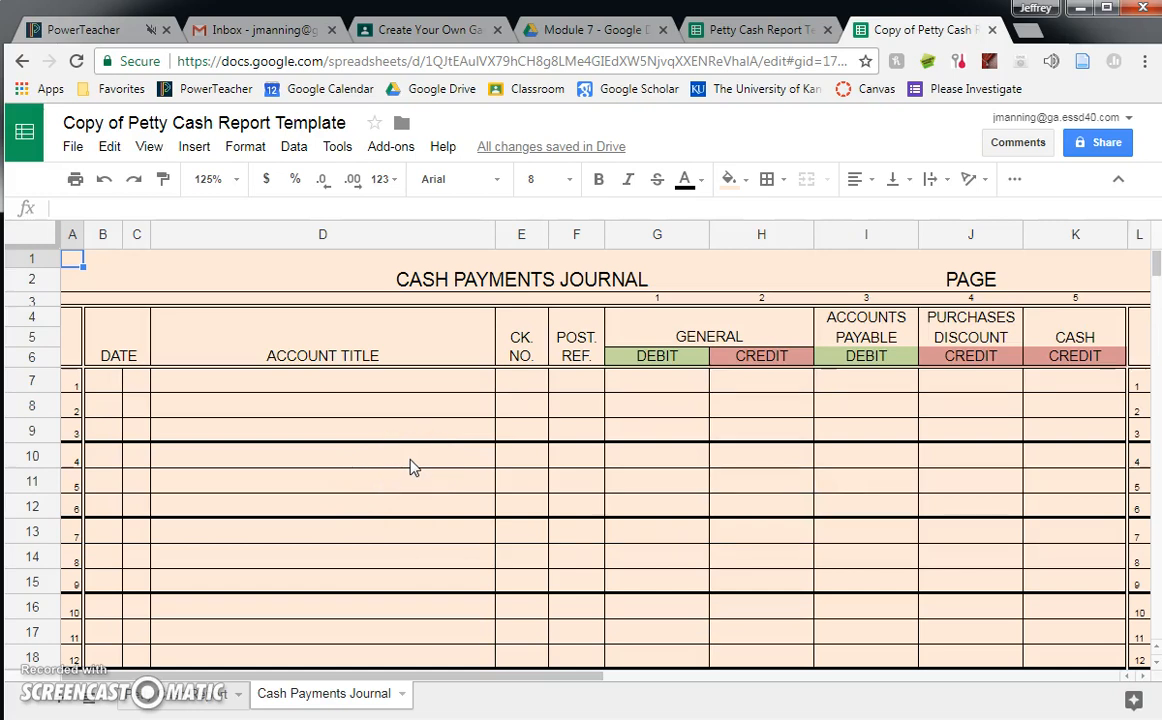
left_click(182, 693)
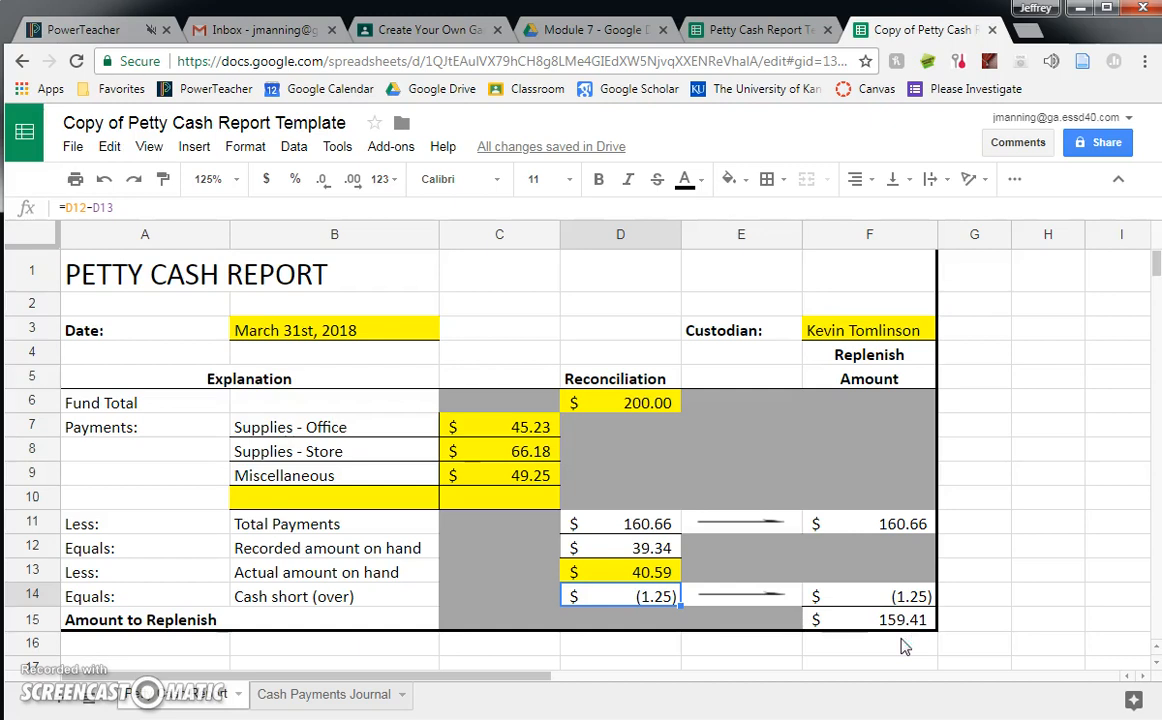
left_click(330, 694)
left_click(100, 380)
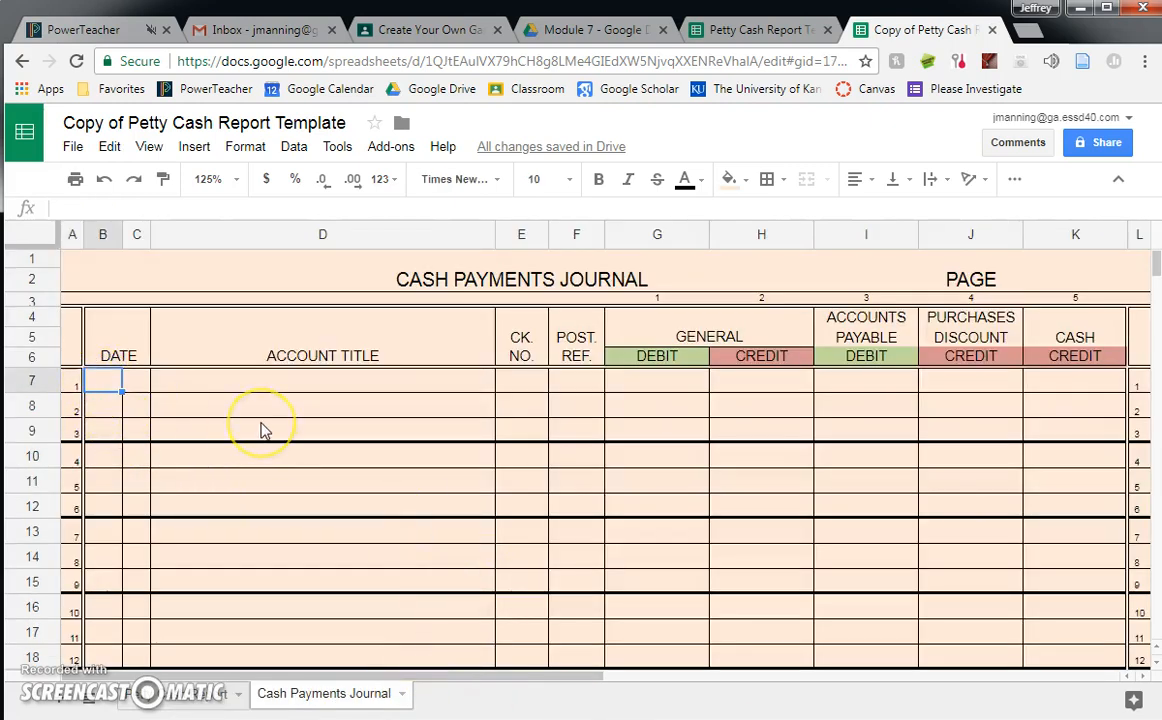
type("Mar")
key("Tab")
type("3")
key("Tab")
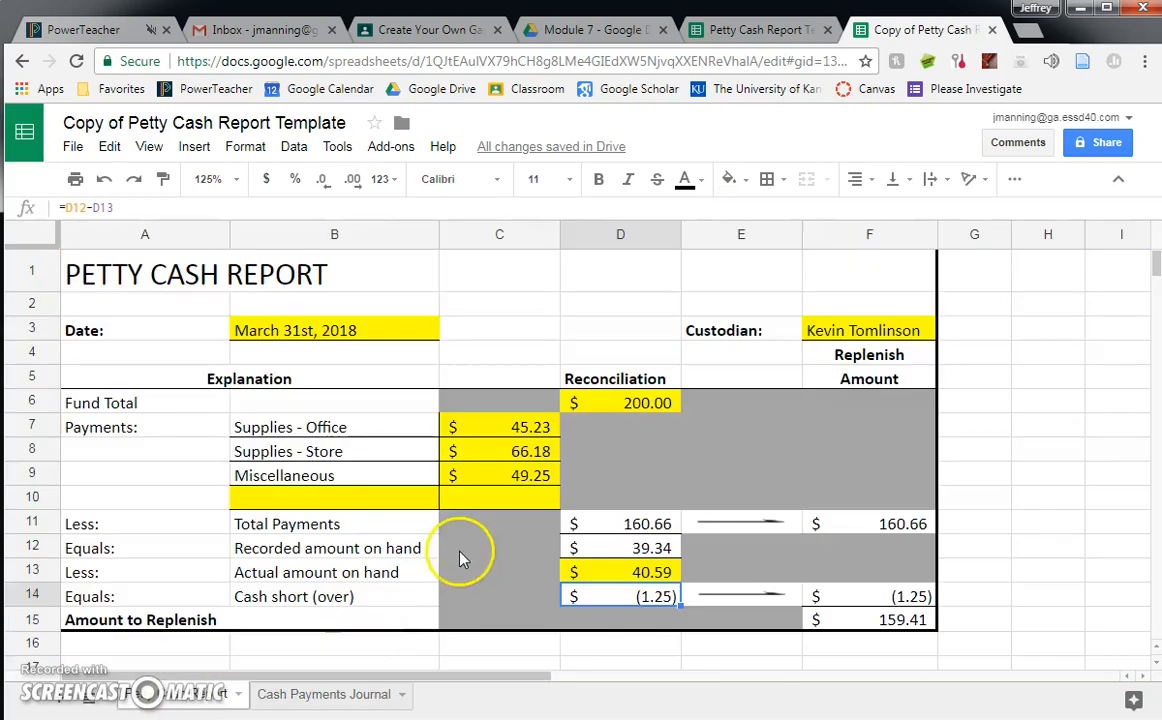
- Check the petty cash report for the first payment account and enter Supplies-Office as the journal's account title in D7
left_click(185, 693)
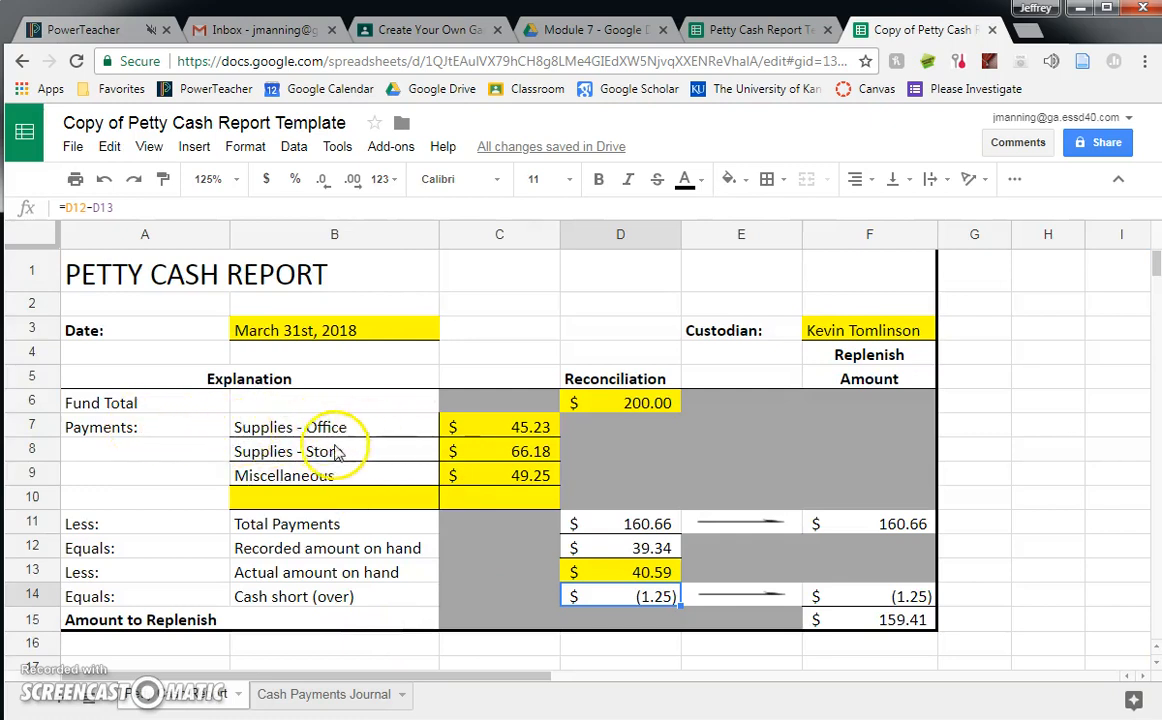
left_click(298, 695)
type("Sup")
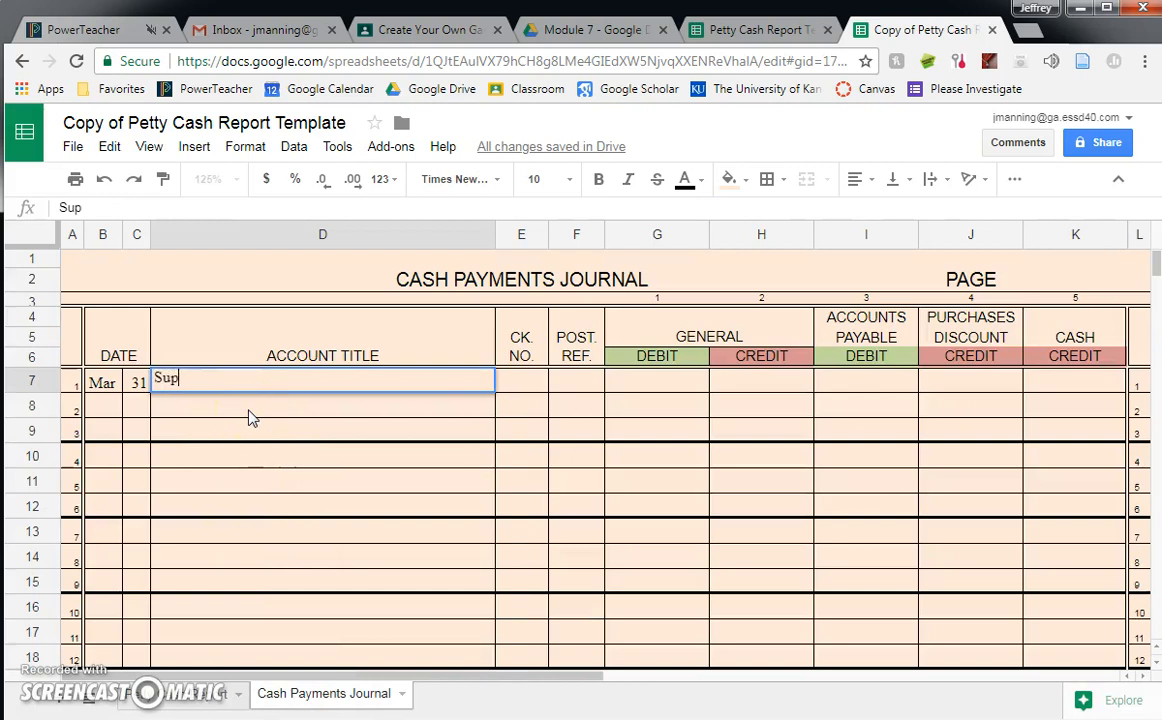
type("plies-Office")
key("Return")
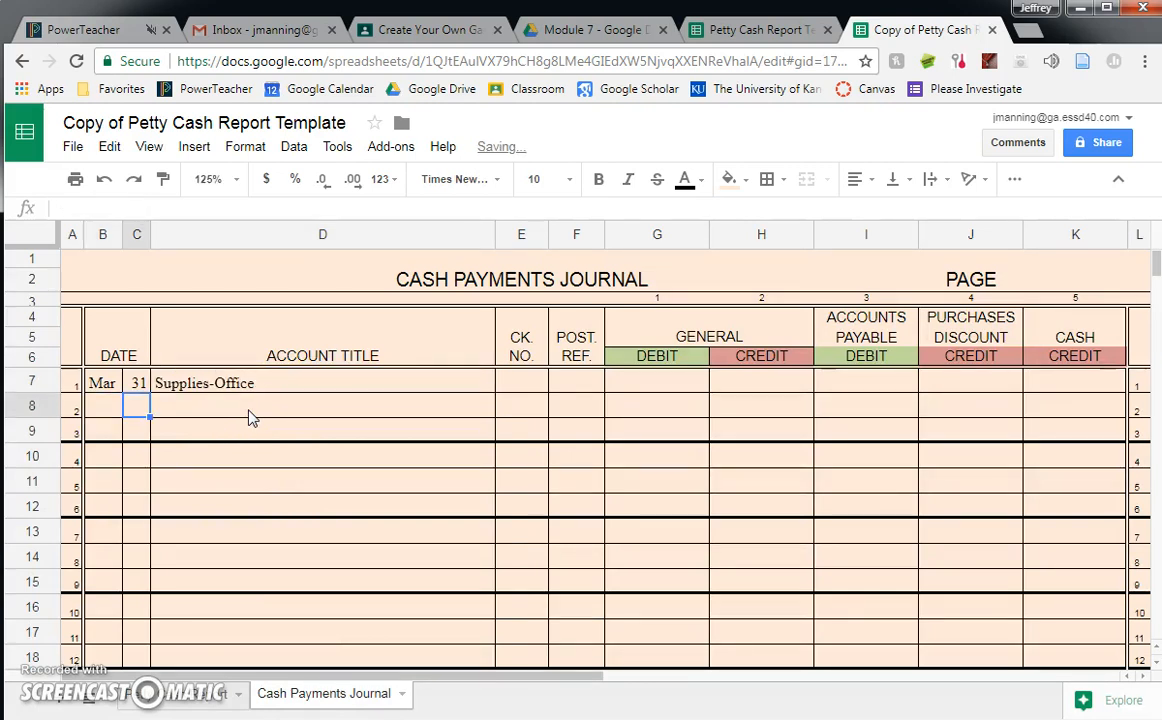
- Enter the account titles Supplies-Store in D8 and Miscellaneous in D9 of the journal
left_click(252, 412)
type("Supplie")
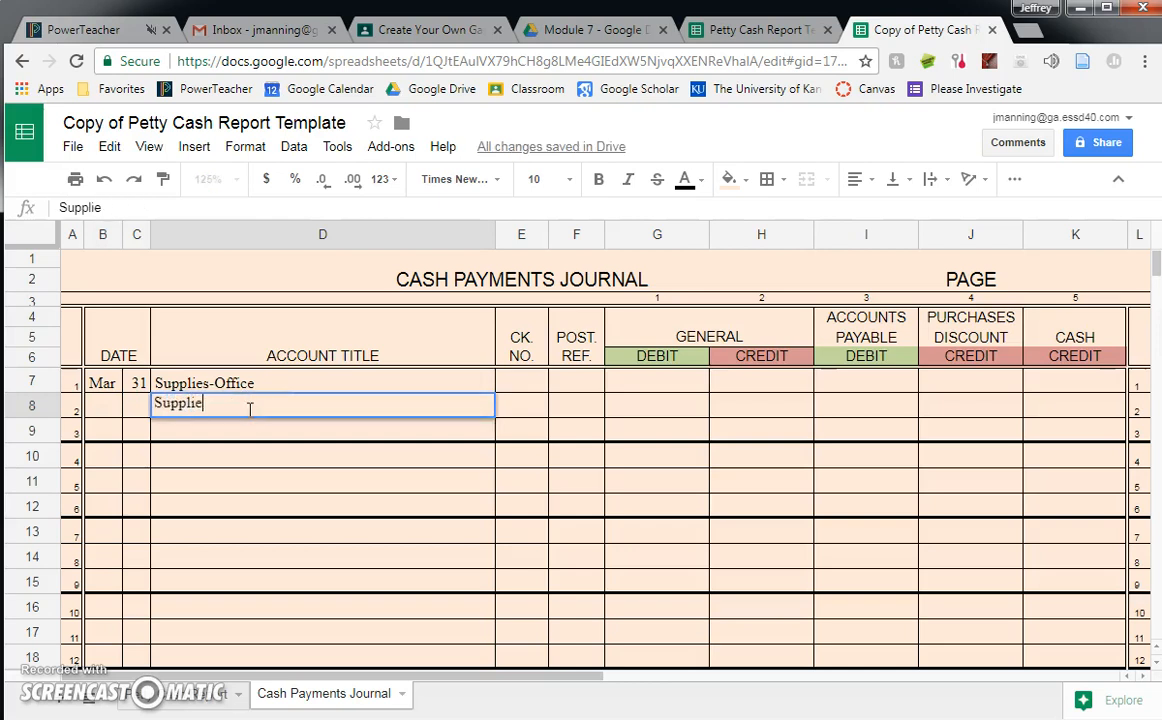
type("s-Store")
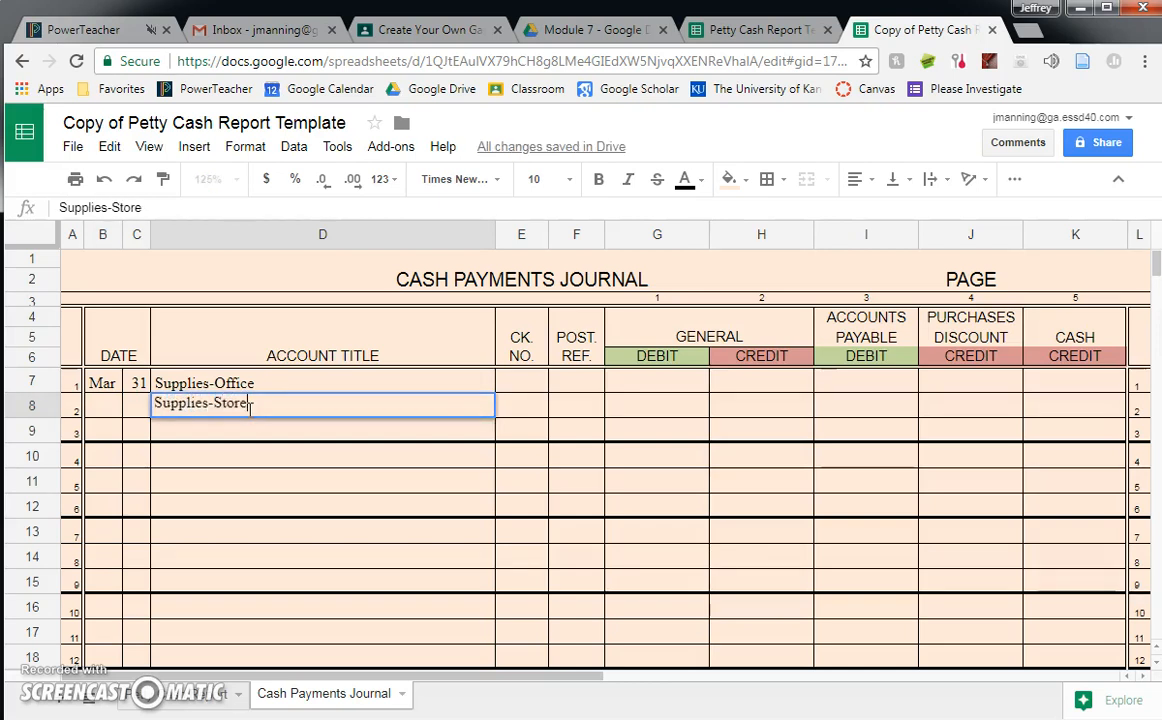
key("Return")
type("Miscellaneous")
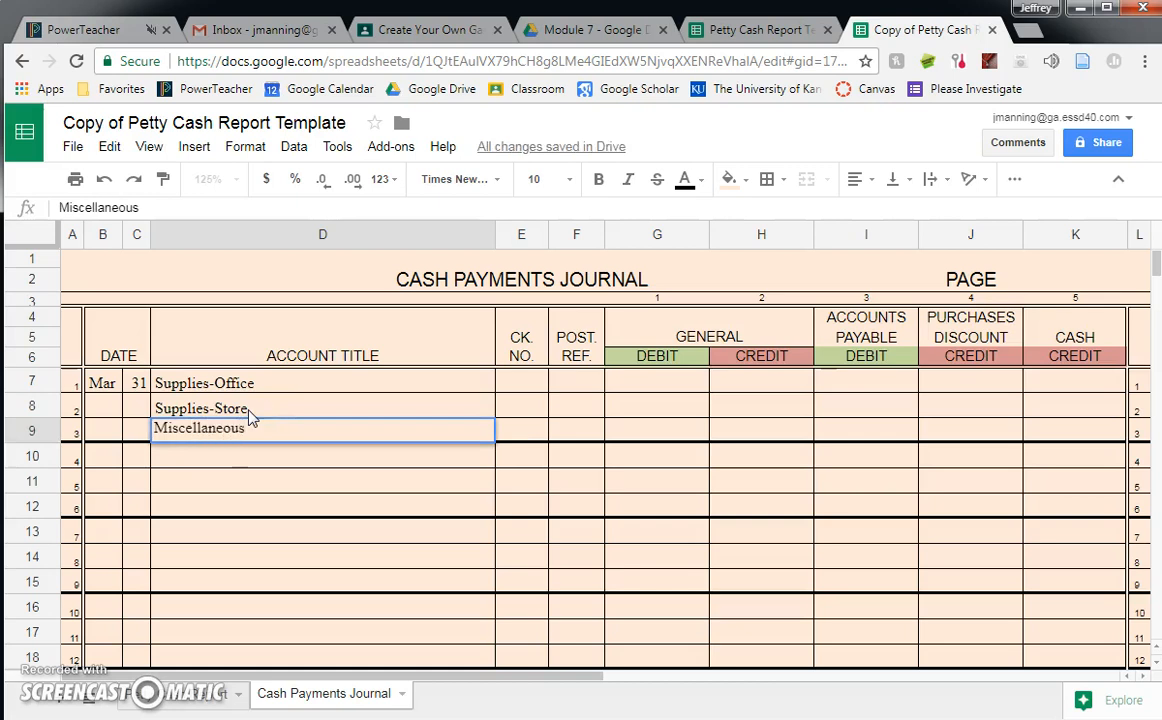
key("Return")
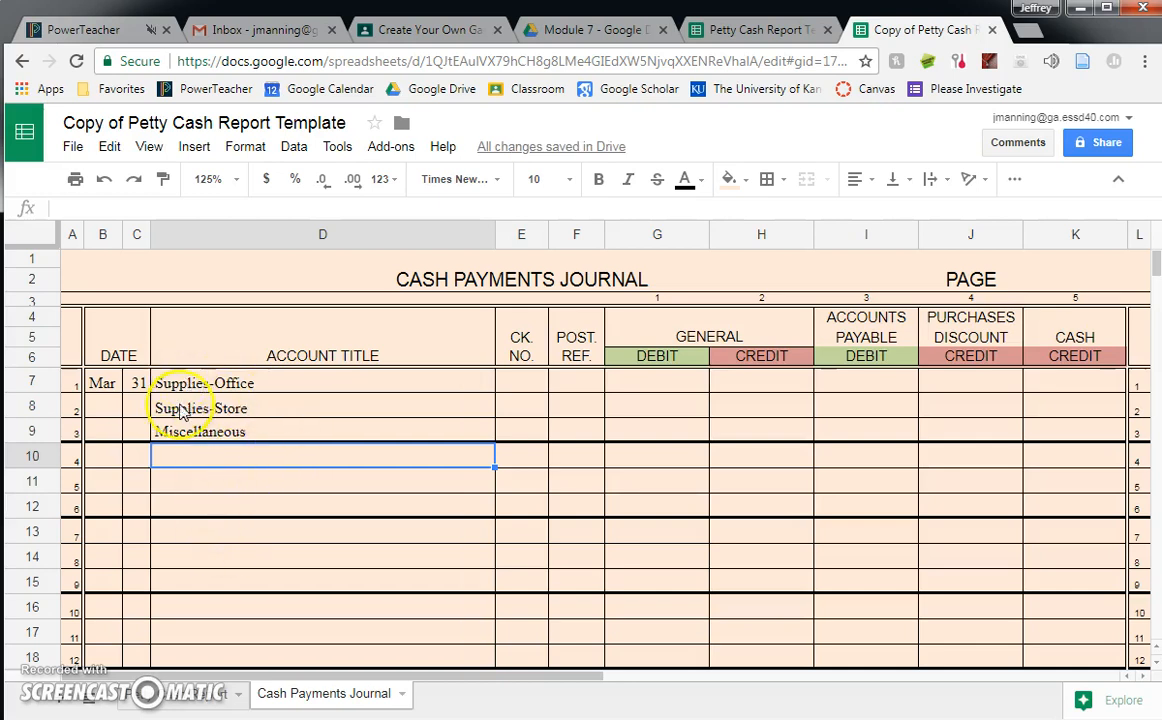
- Look up the office supplies payment in the petty cash report and enter 45.23 as its General Debit in G7
left_click(198, 693)
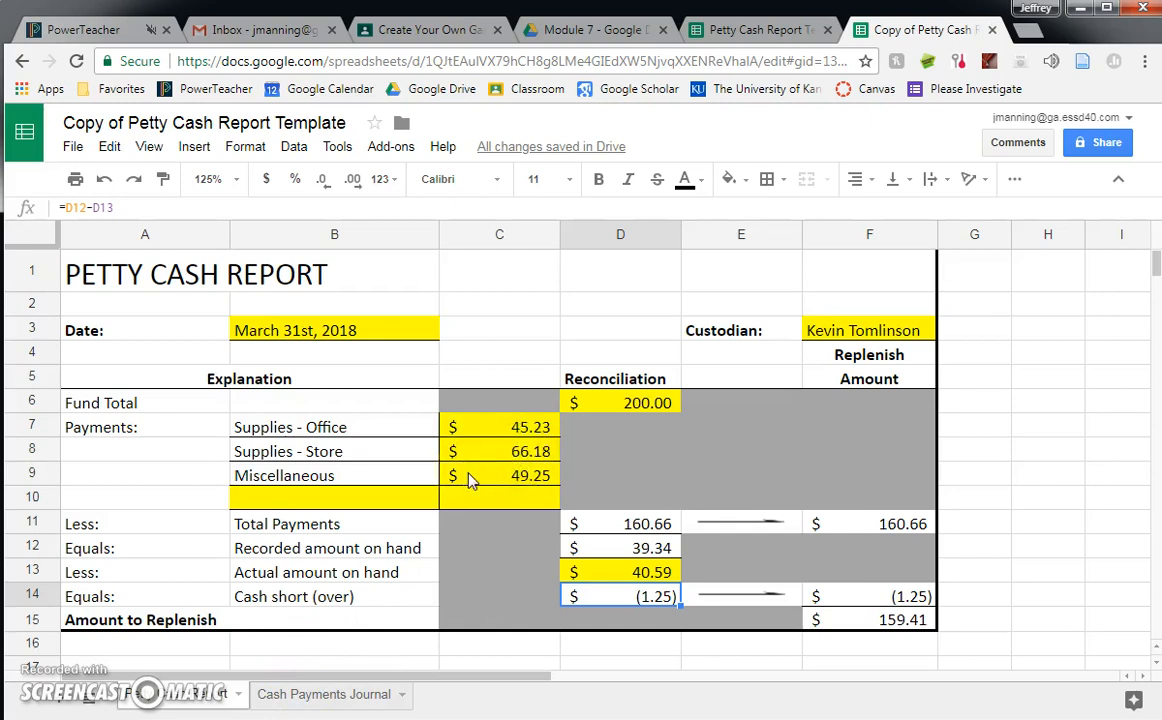
left_click(320, 693)
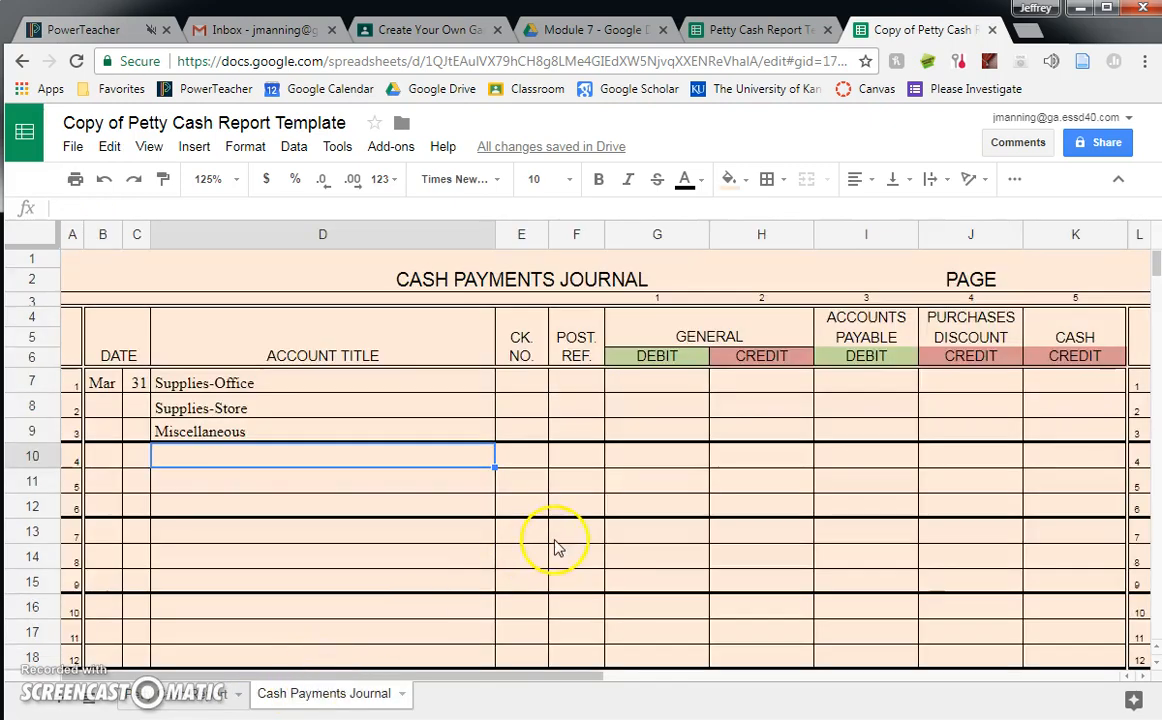
left_click(641, 383)
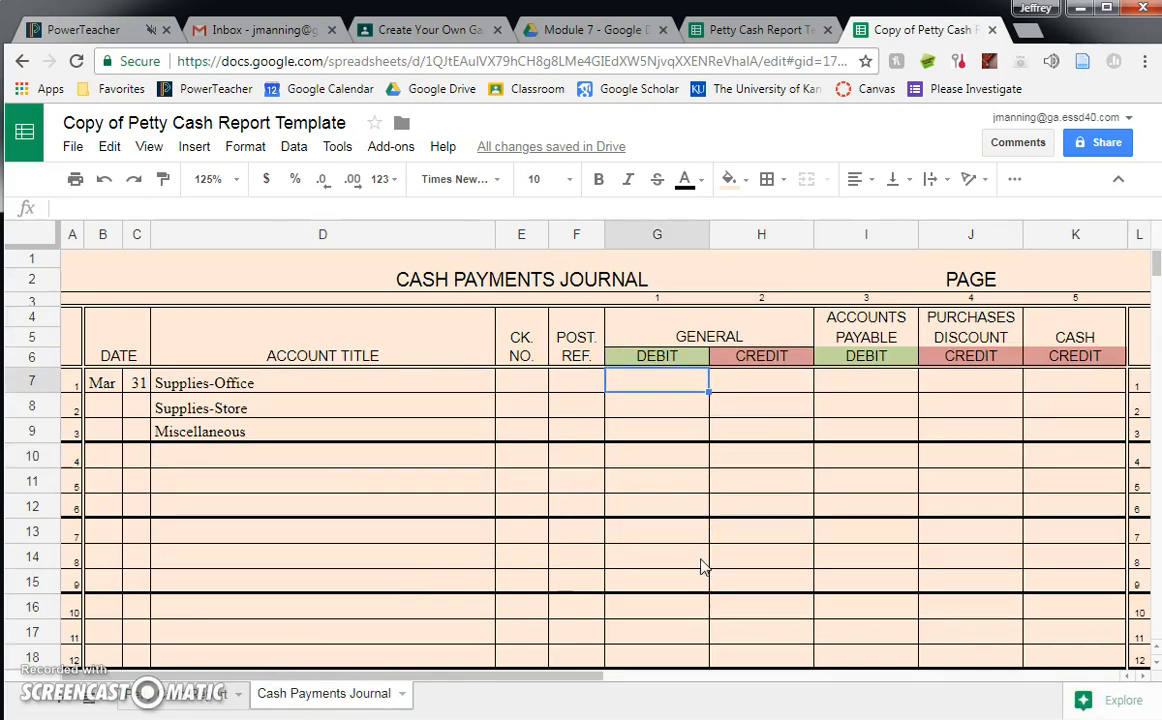
left_click(212, 693)
left_click(308, 700)
type("45.23")
key("Return")
- Look up the other payments in the report and enter General Debits of 66.18 for Supplies-Store in G8 and 49.25 for Miscellaneous in G9
left_click(218, 693)
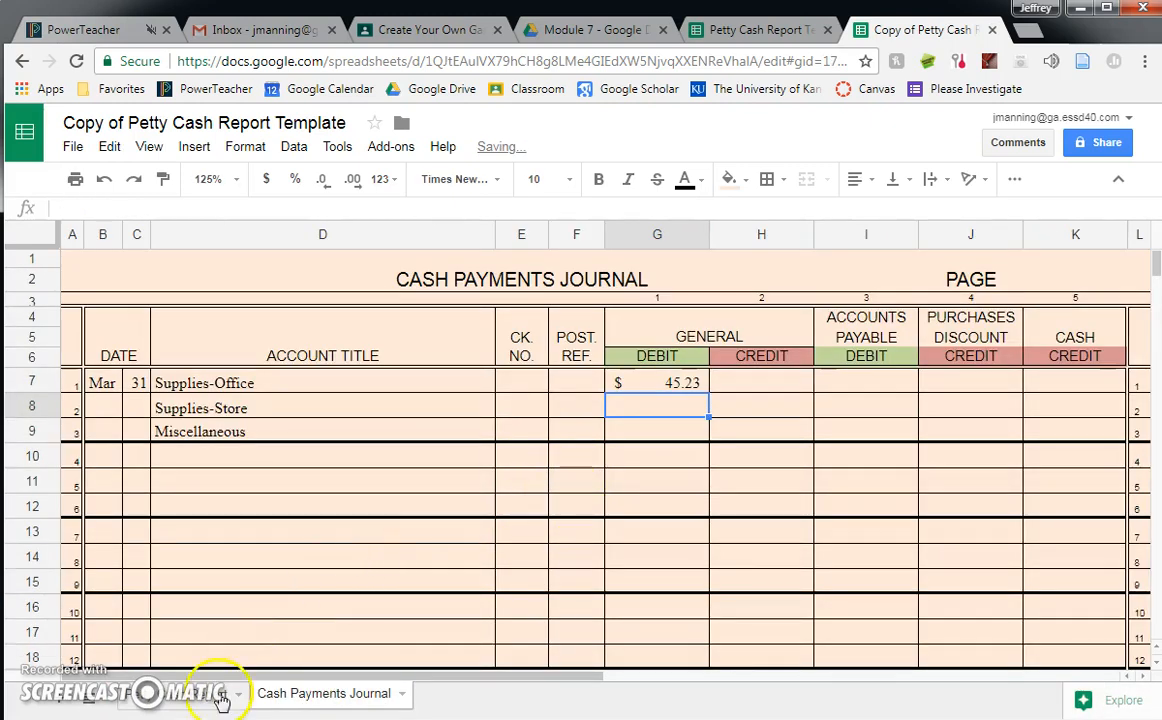
left_click(297, 698)
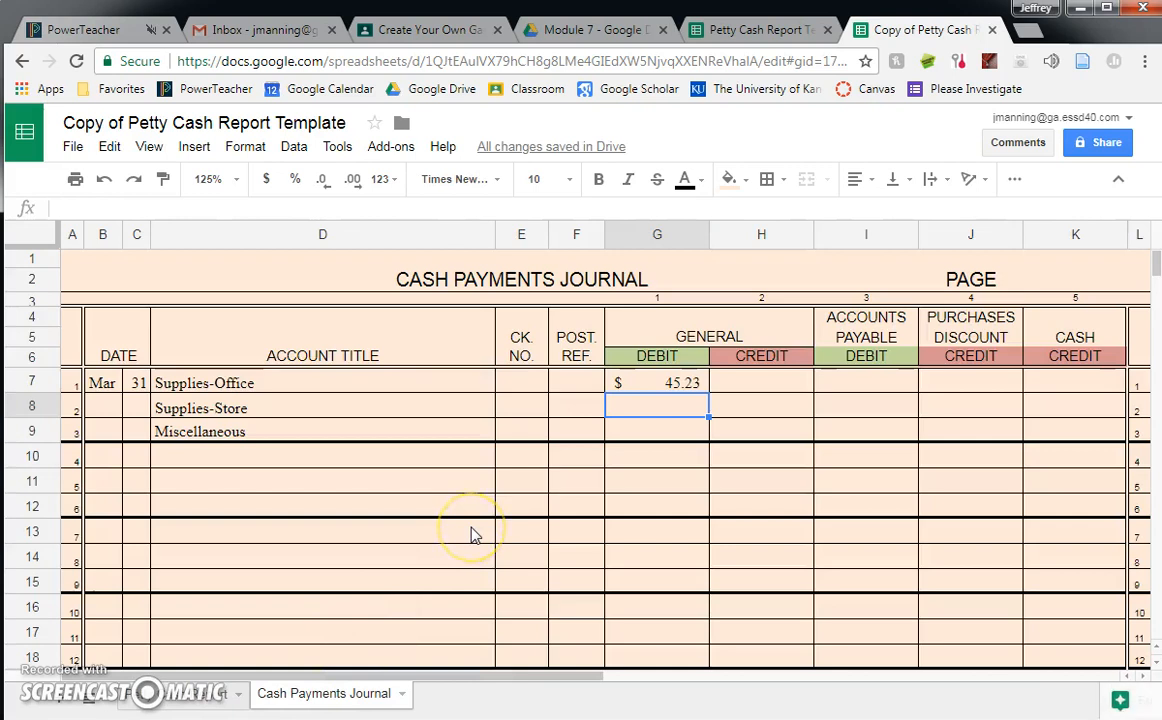
type("66.18")
key("Return")
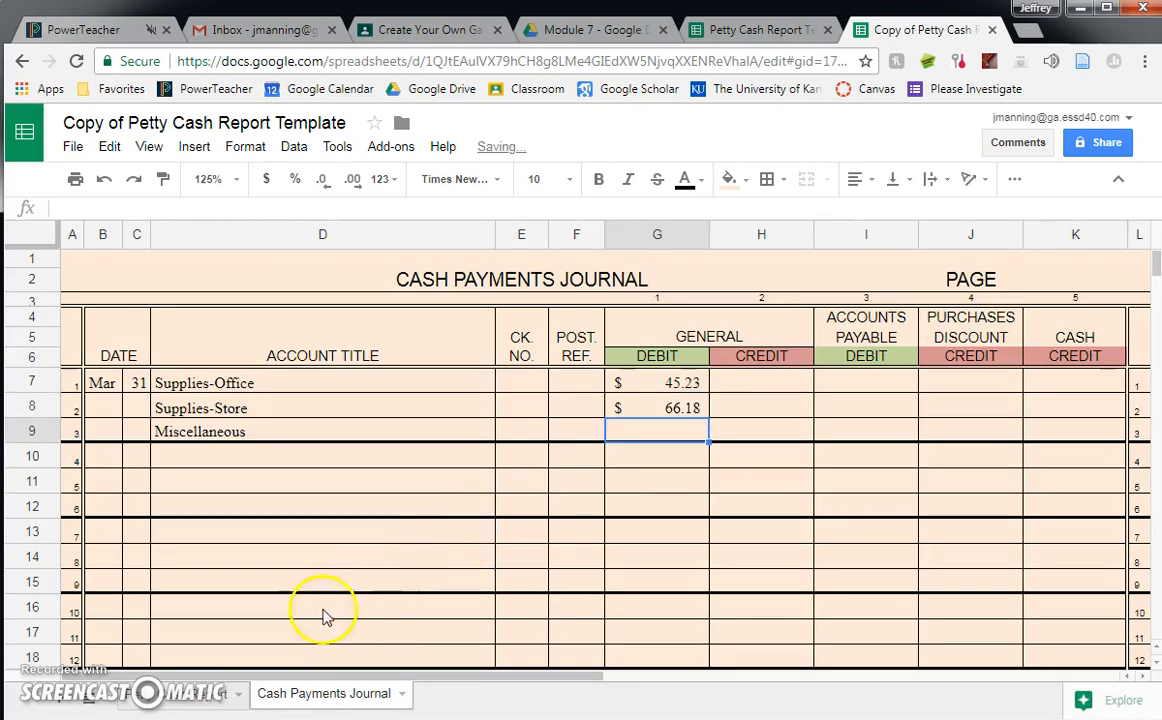
left_click(238, 693)
left_click(292, 693)
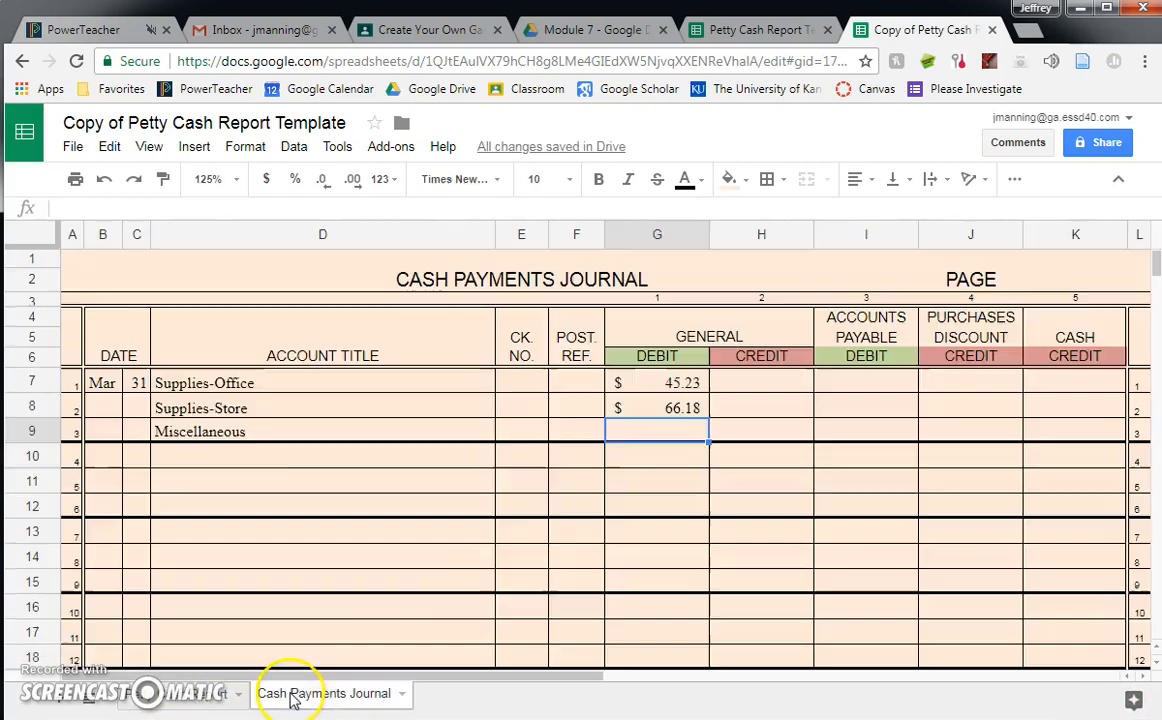
type("49.25")
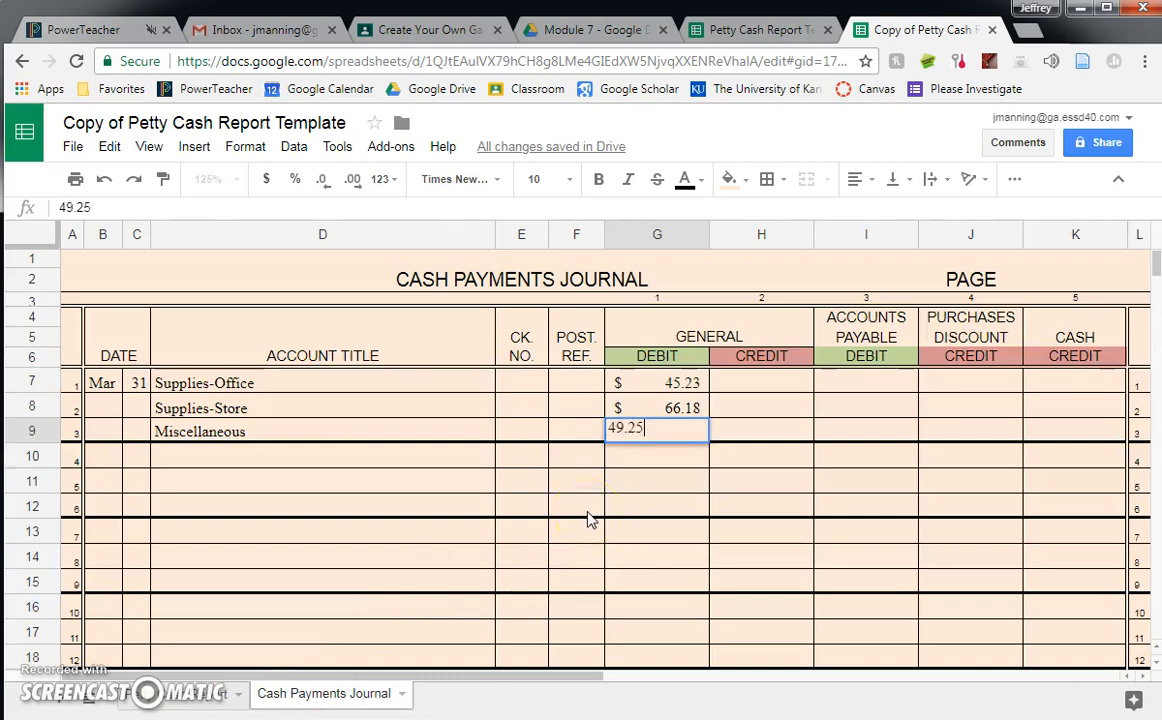
key("Return")
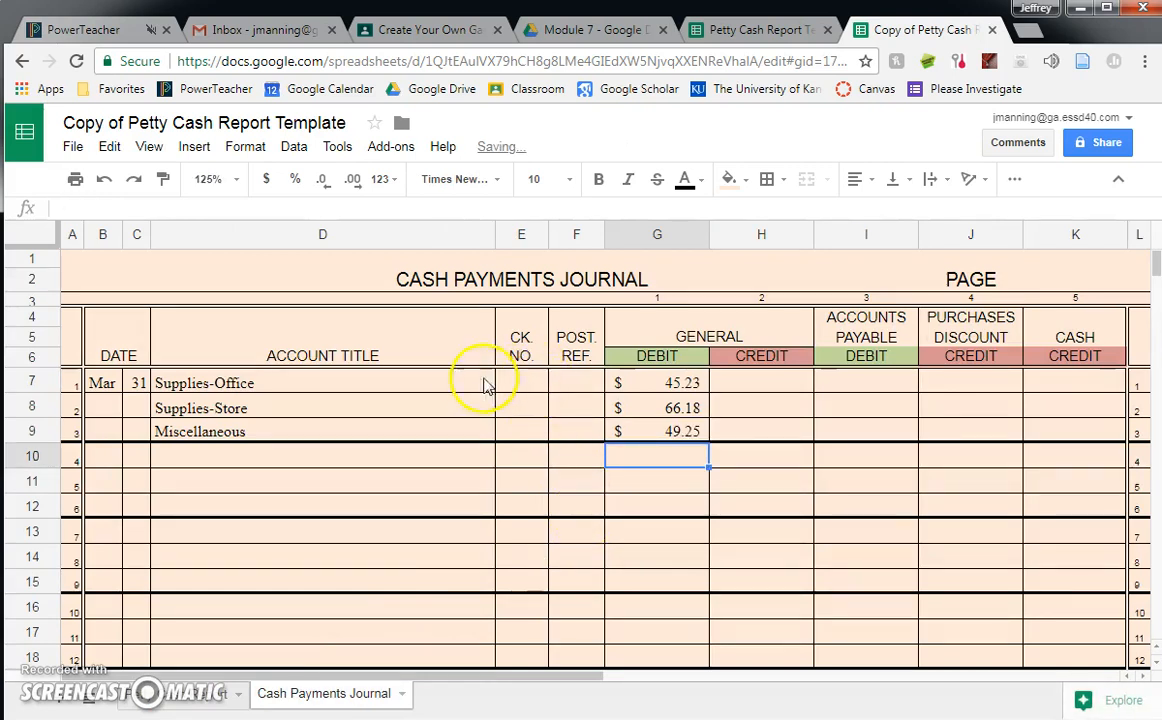
- Look up the amount to replenish in the petty cash report and enter 159.41 as the Cash Credit in K7
left_click(1090, 364)
left_click(1091, 378)
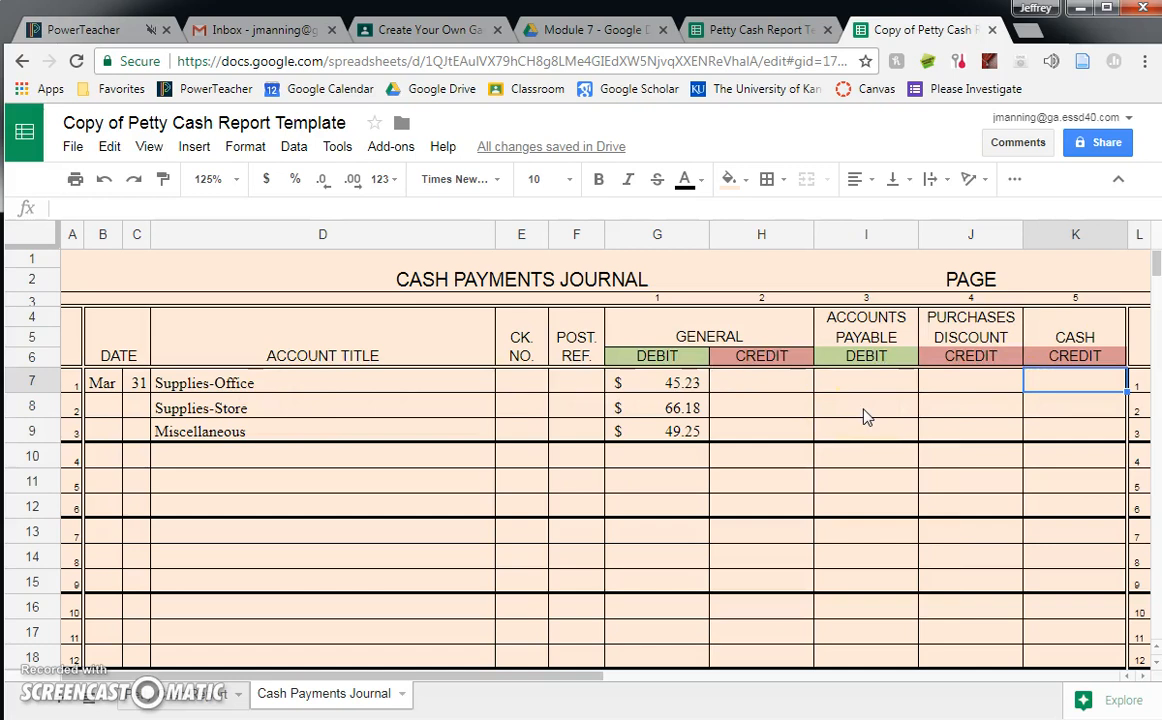
left_click(170, 693)
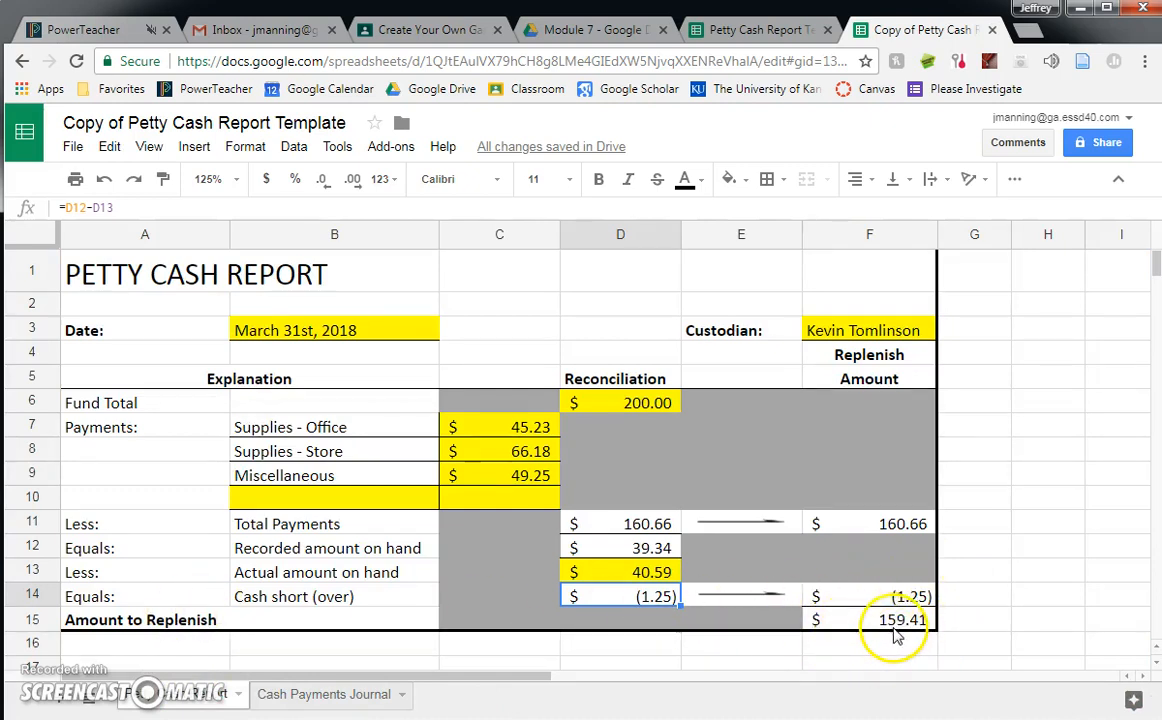
left_click(295, 700)
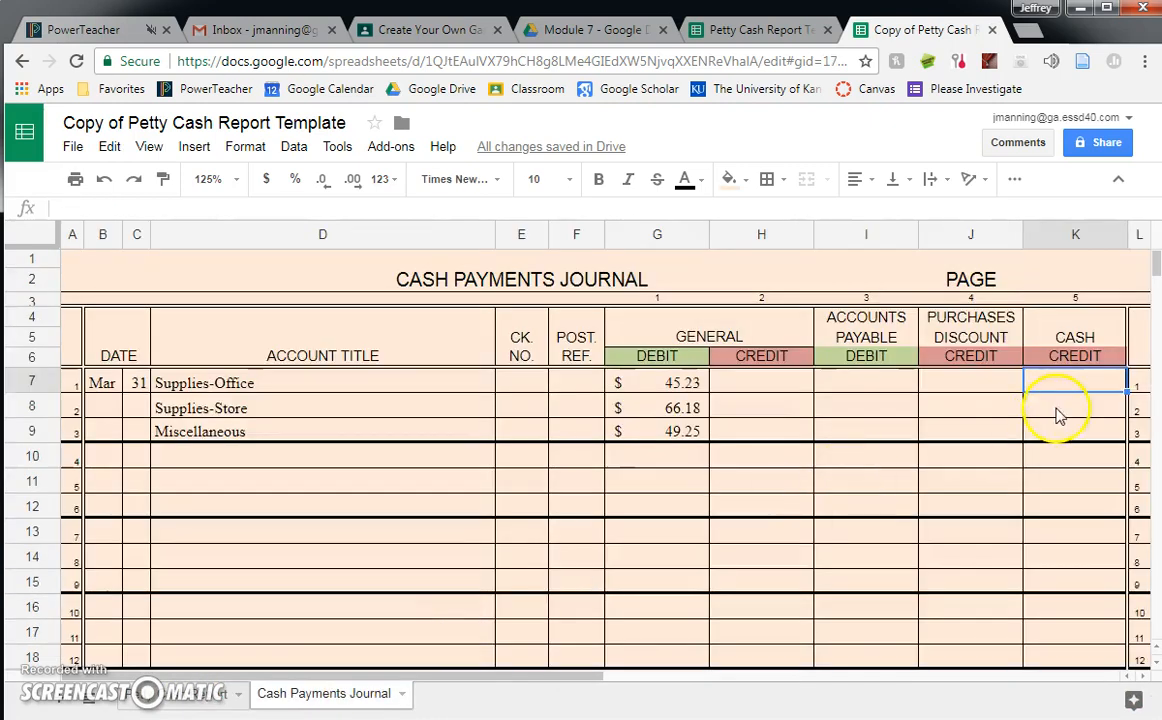
type("159.41")
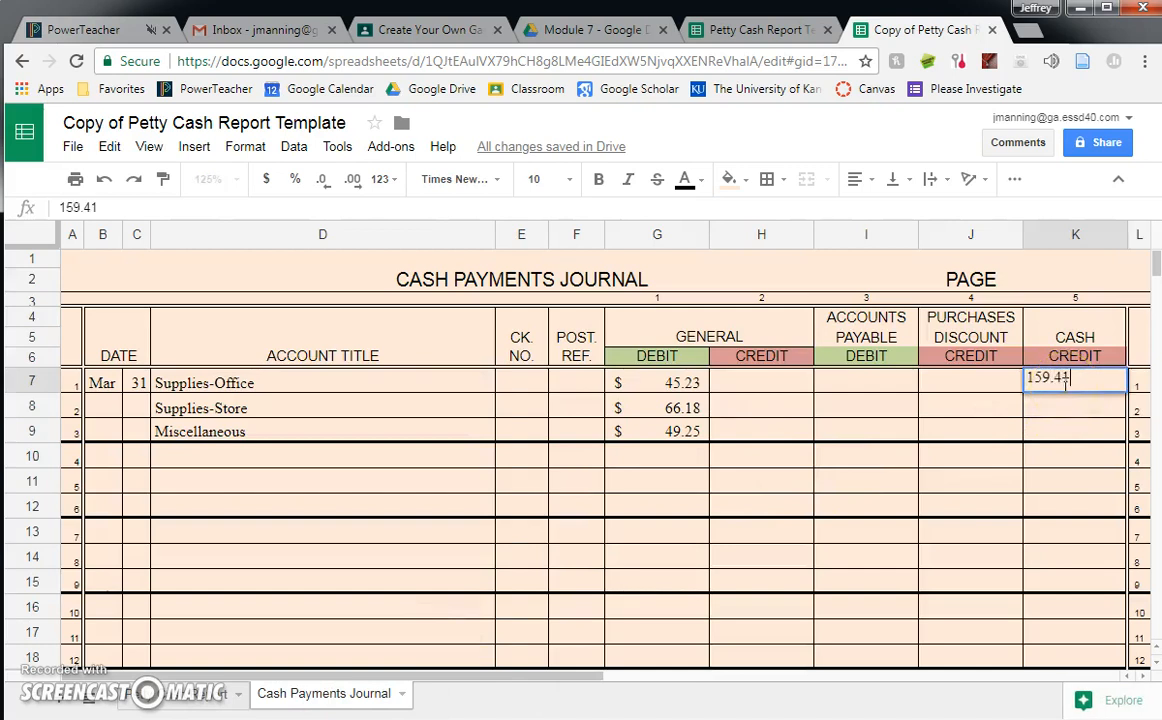
key("Return")
left_click(982, 505)
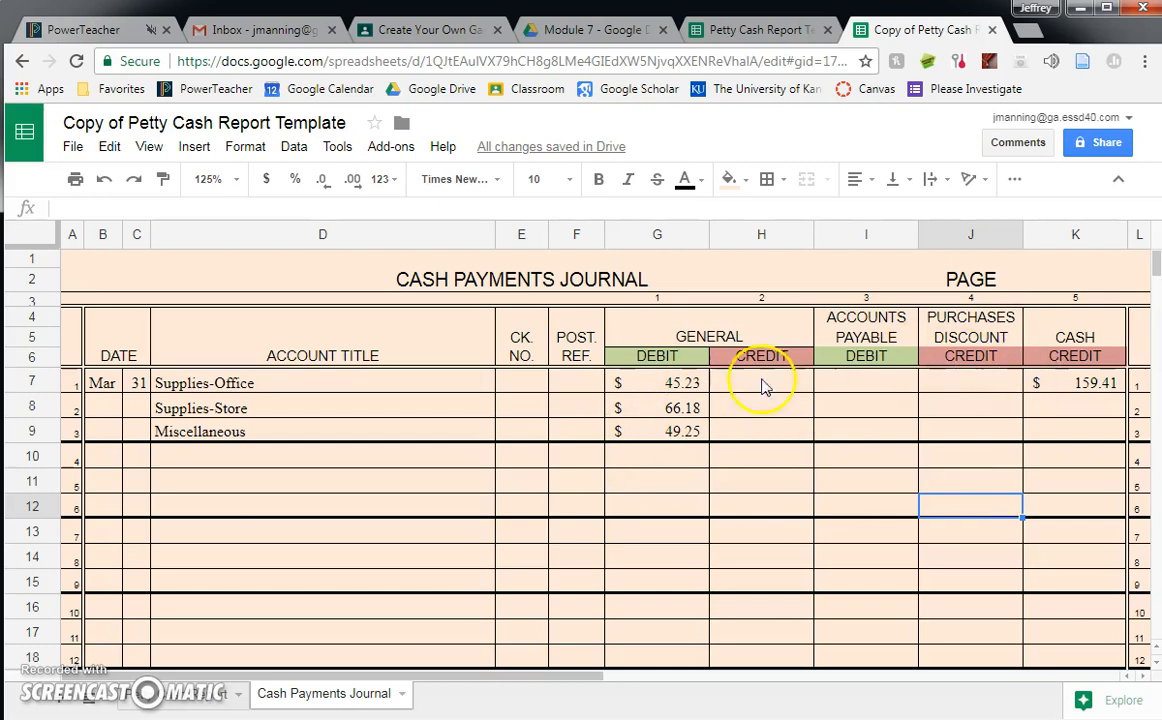
- Total the three General Debits in G11 with =G7+G8+G9 as a check, and clear the cell
left_click(659, 486)
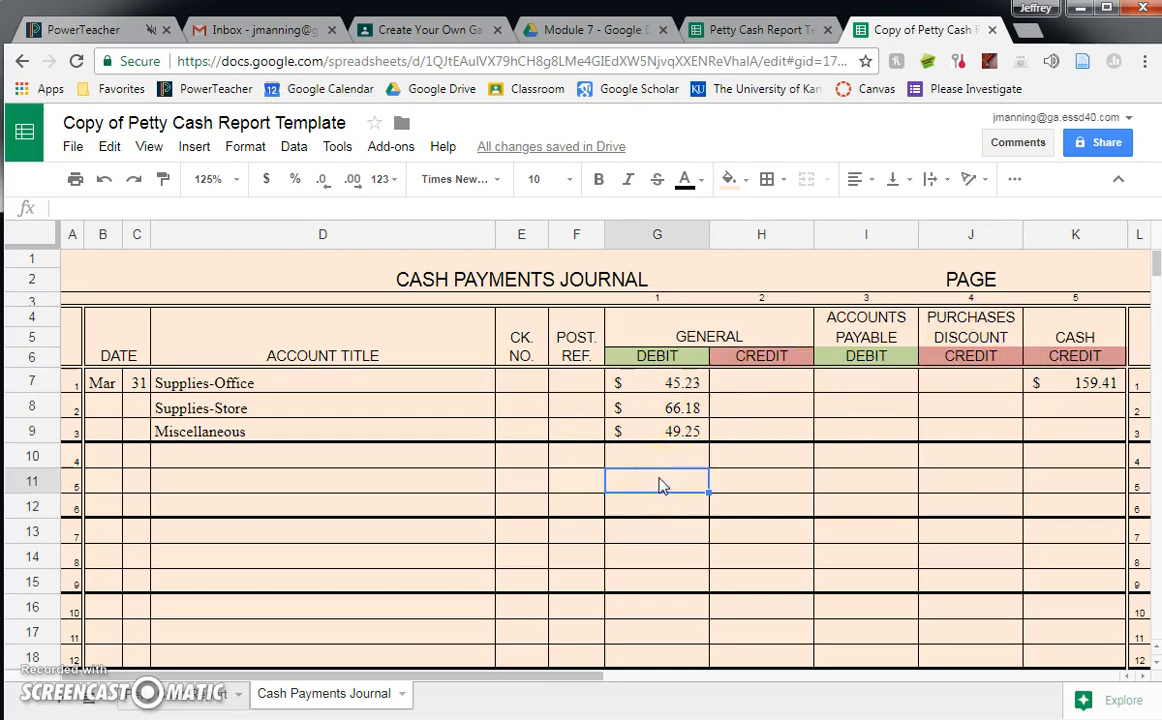
type("=")
left_click(656, 388)
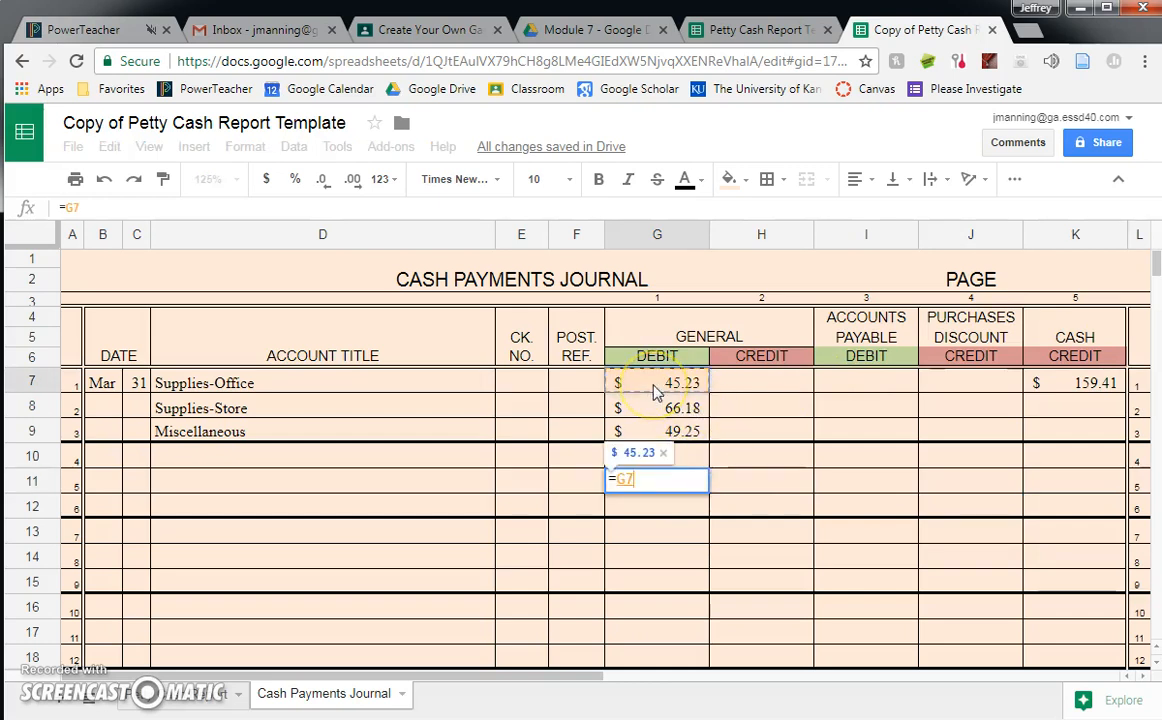
type("+")
left_click(668, 408)
type("+")
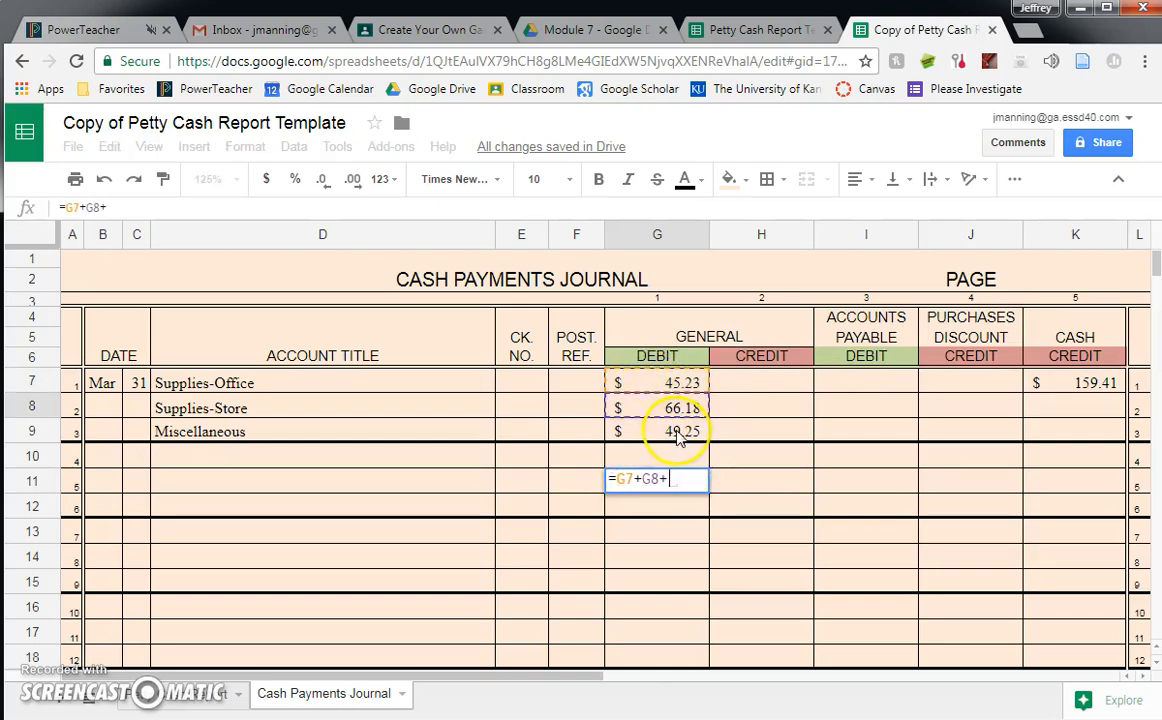
left_click(678, 435)
key("Return")
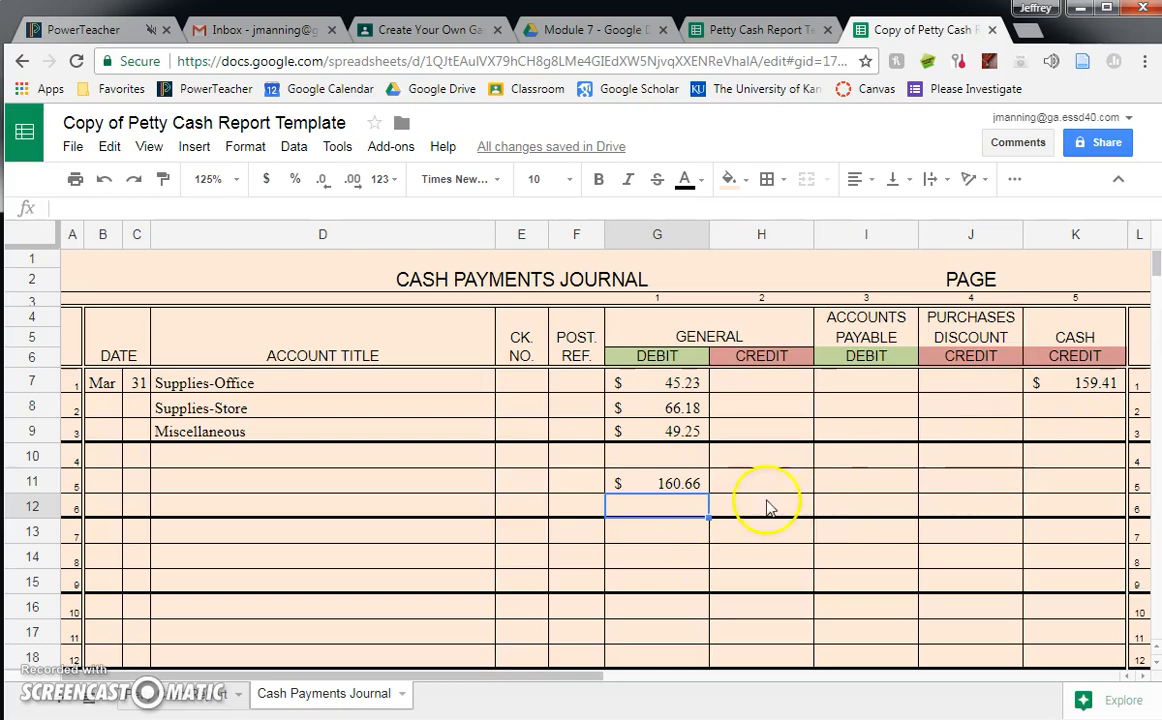
key("Up")
key("Delete")
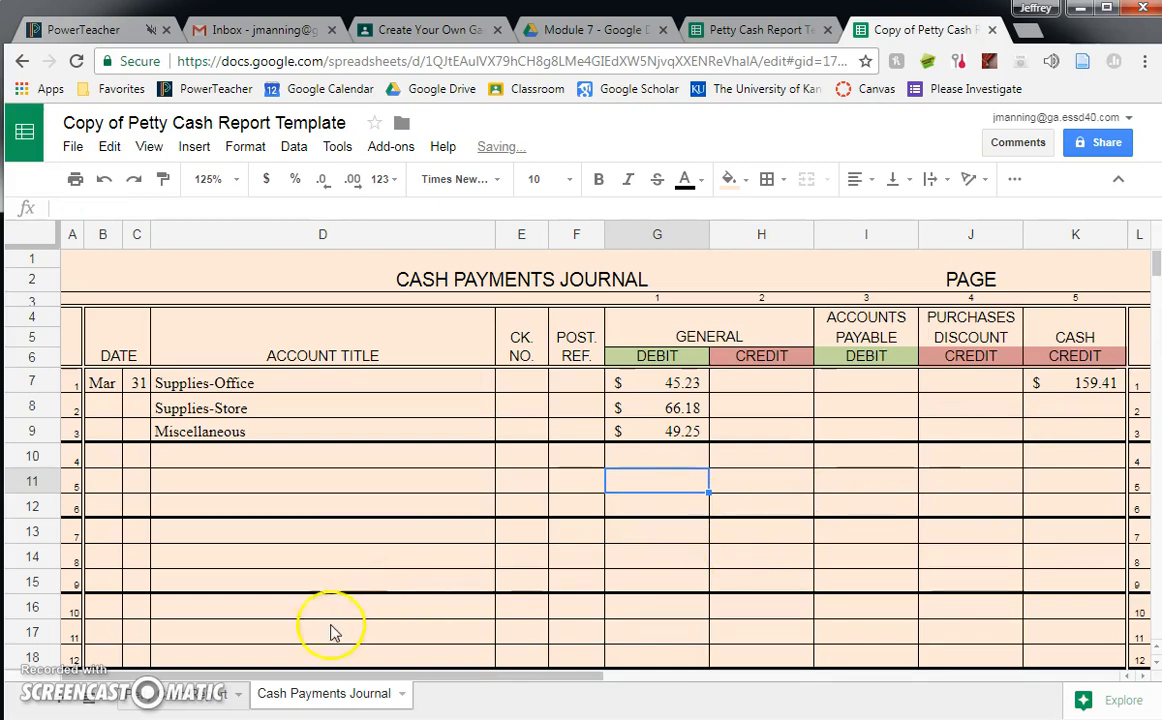
- Check the cash short (over) line in the petty cash report and enter the account title Cash Short and Over in D10 of the journal
left_click(182, 690)
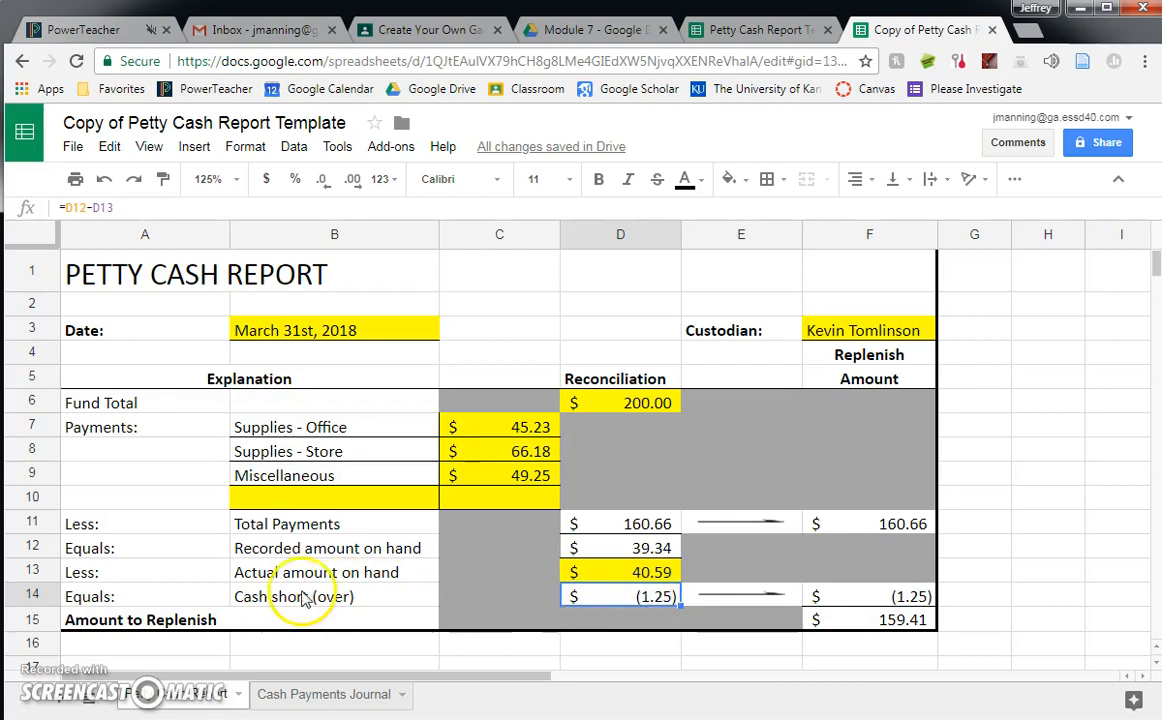
left_click(325, 700)
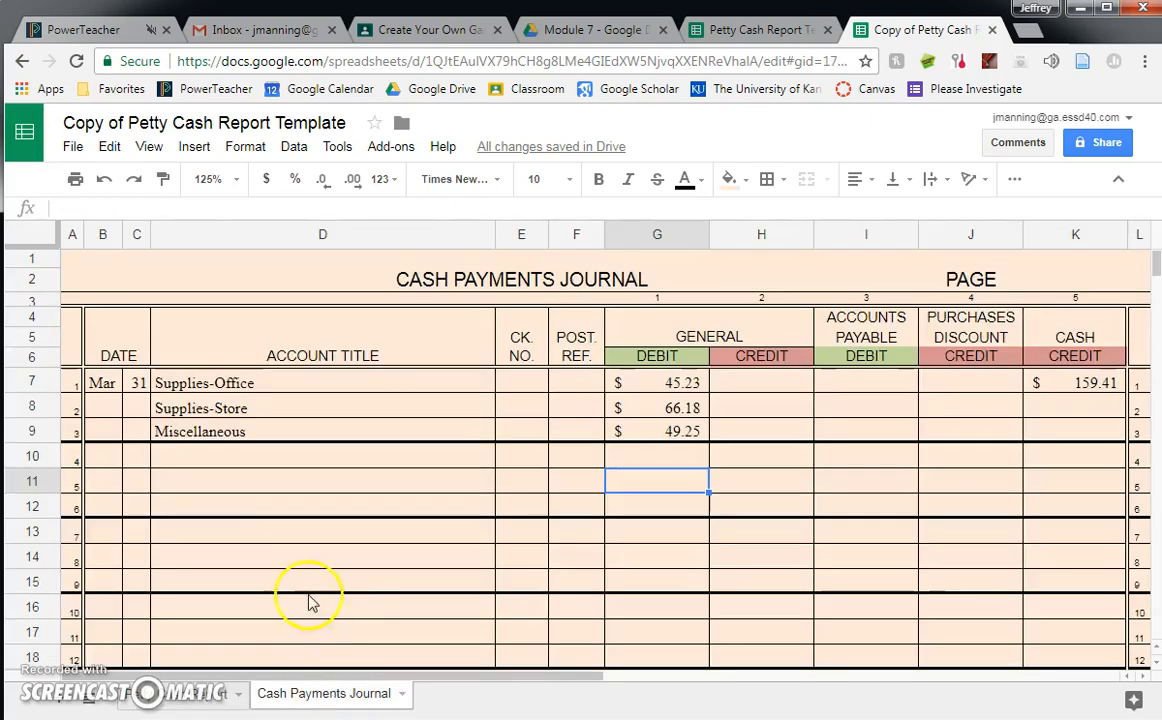
left_click(178, 452)
type("Ca")
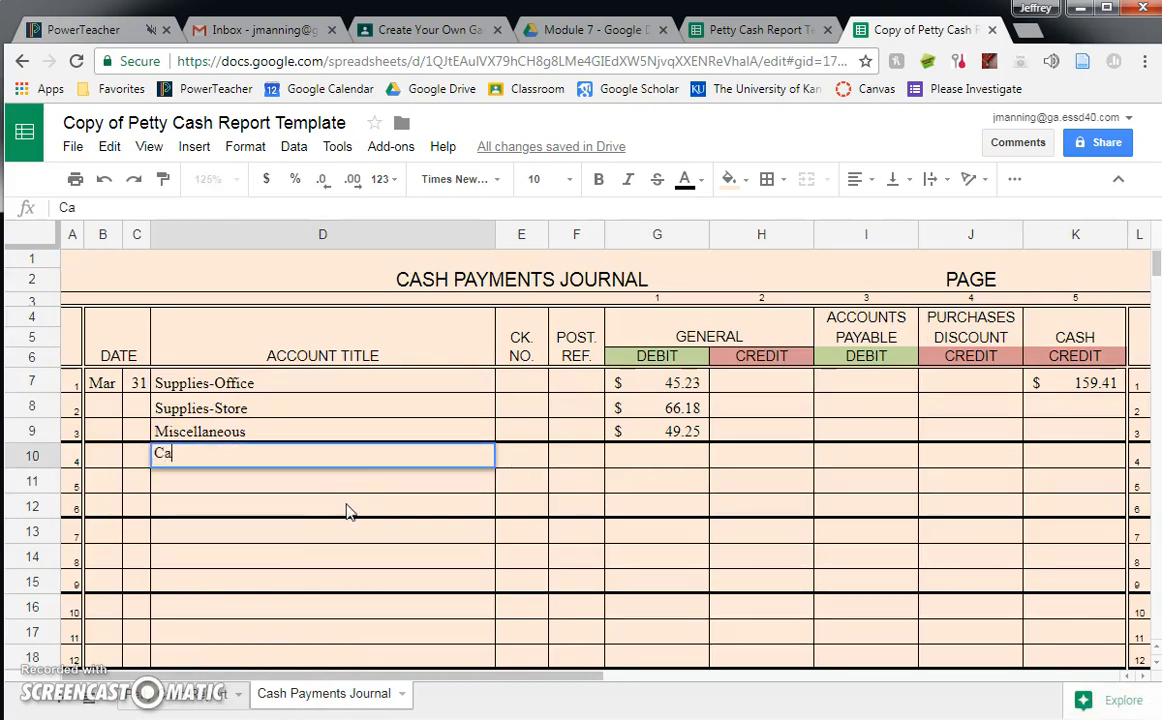
type("sh Short and Over")
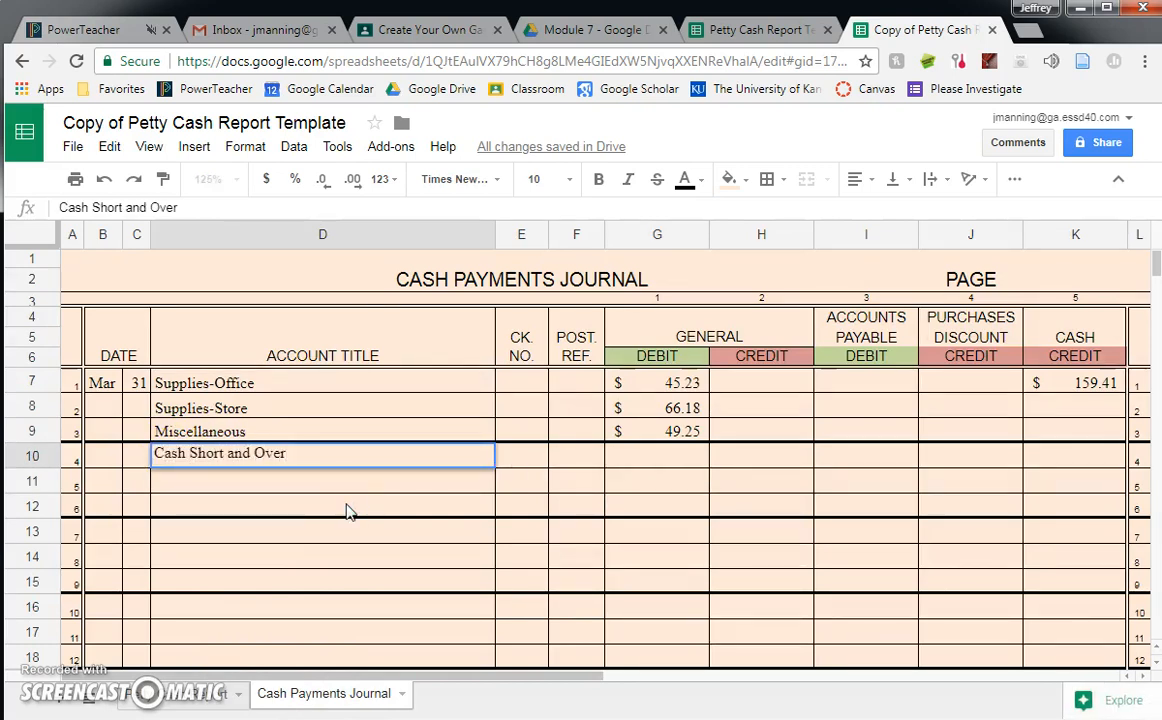
- Enter 1.25 as the General Credit for Cash Short and Over in H10, and compare the journal with the petty cash report
left_click(755, 456)
type("1.25")
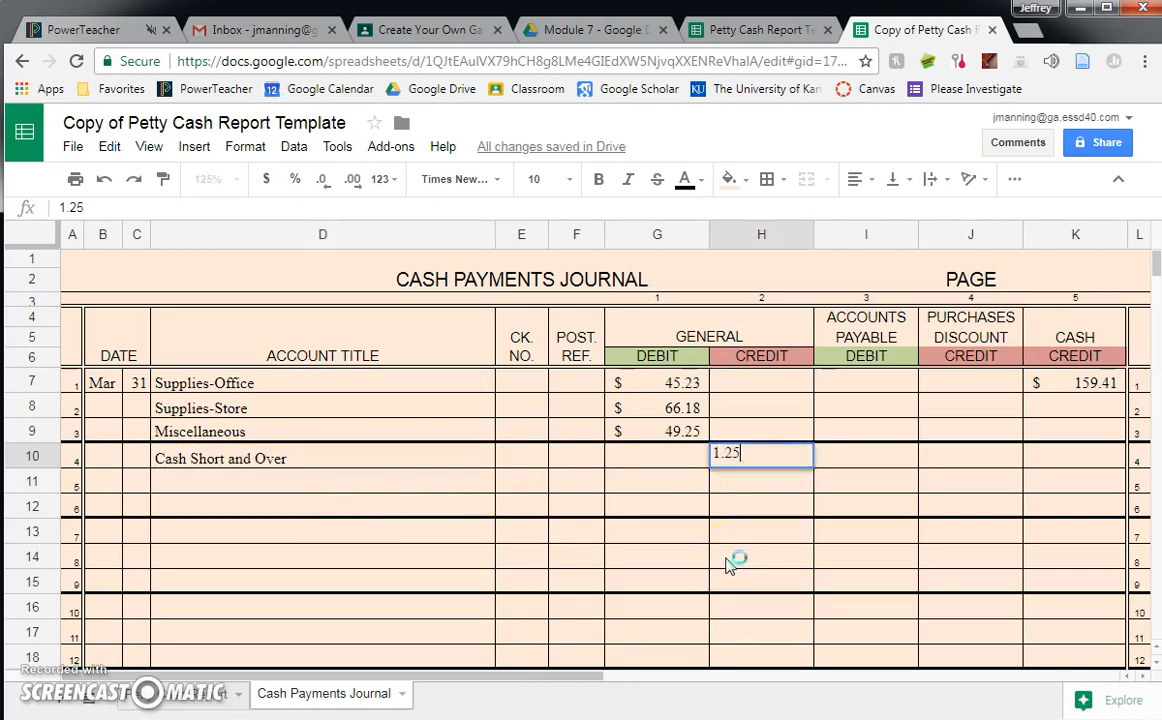
key("Return")
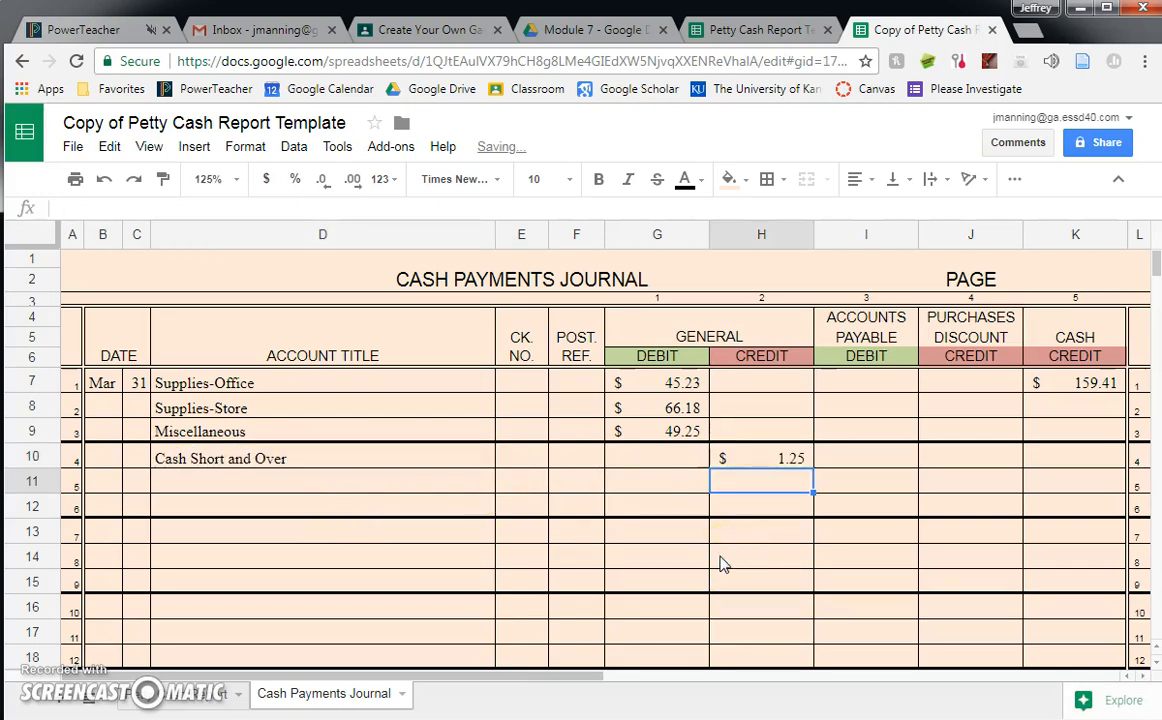
left_click(188, 693)
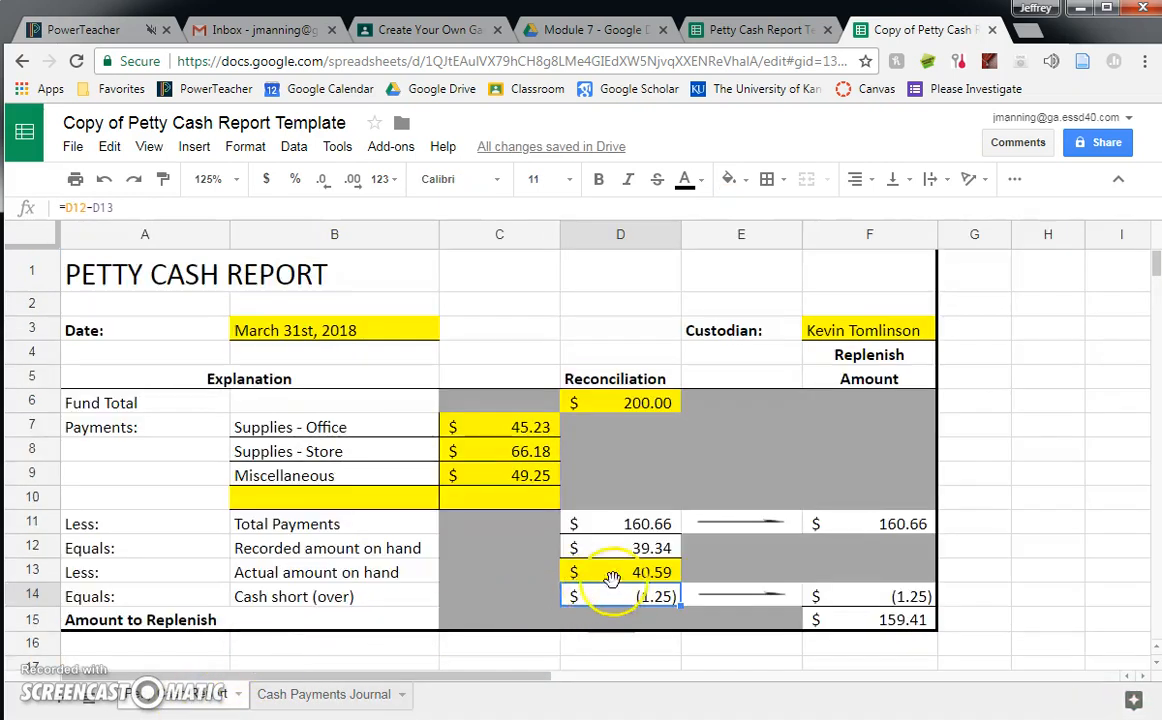
left_click(322, 690)
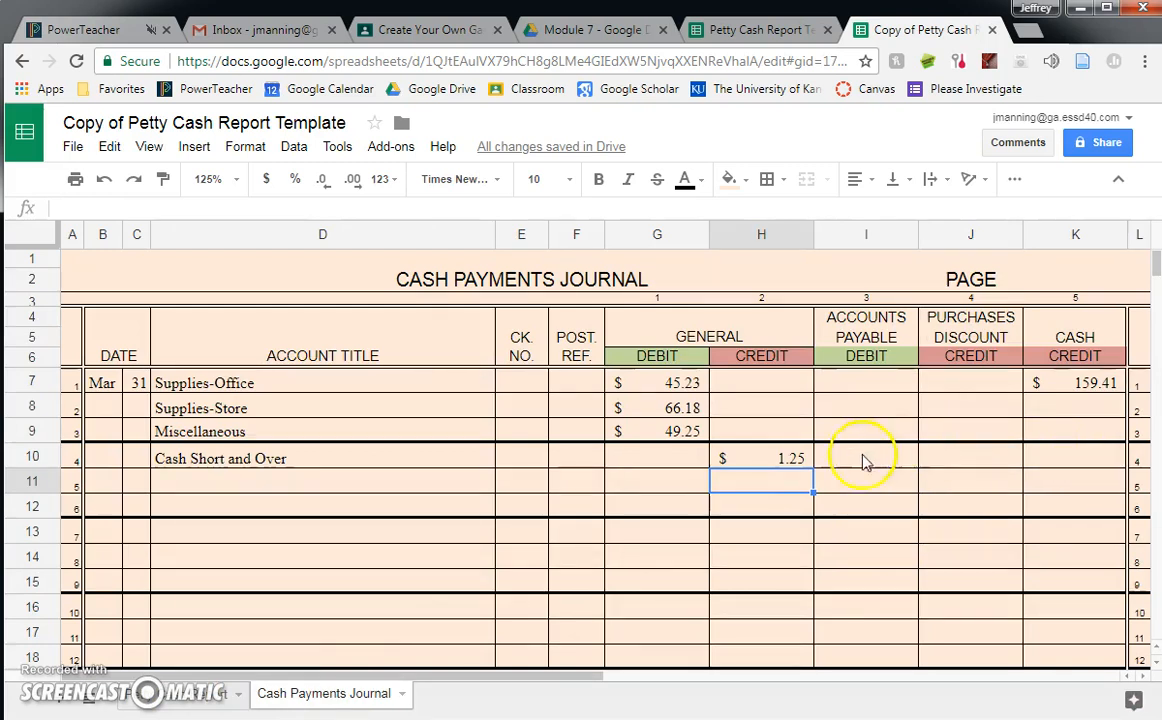